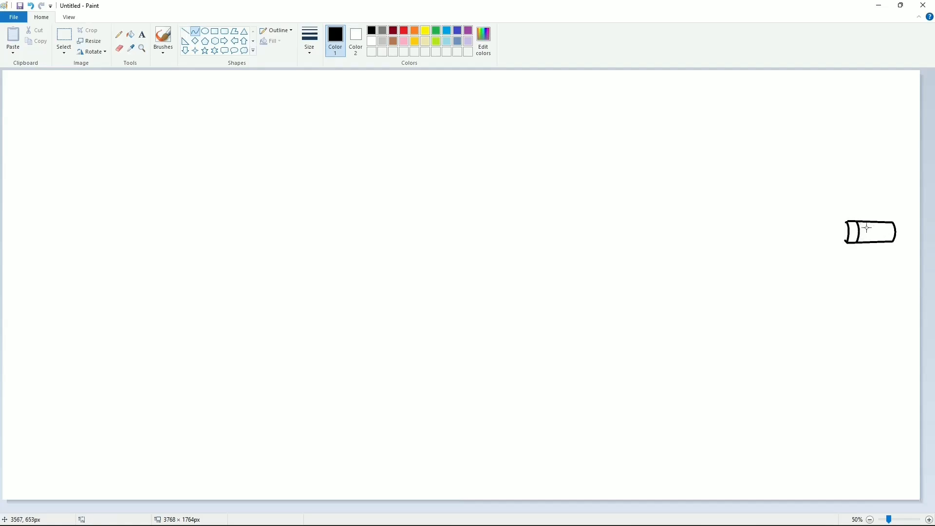
Step: Add a second curved ring to the muzzle and draw the stepped barrel sections behind it with curved joints
drag(866, 228, 787, 222)
click(185, 31)
mouse_move(846, 240)
mouse_down()
mouse_move(788, 242)
mouse_move(787, 222)
mouse_move(763, 223)
mouse_up()
click(195, 31)
click(185, 32)
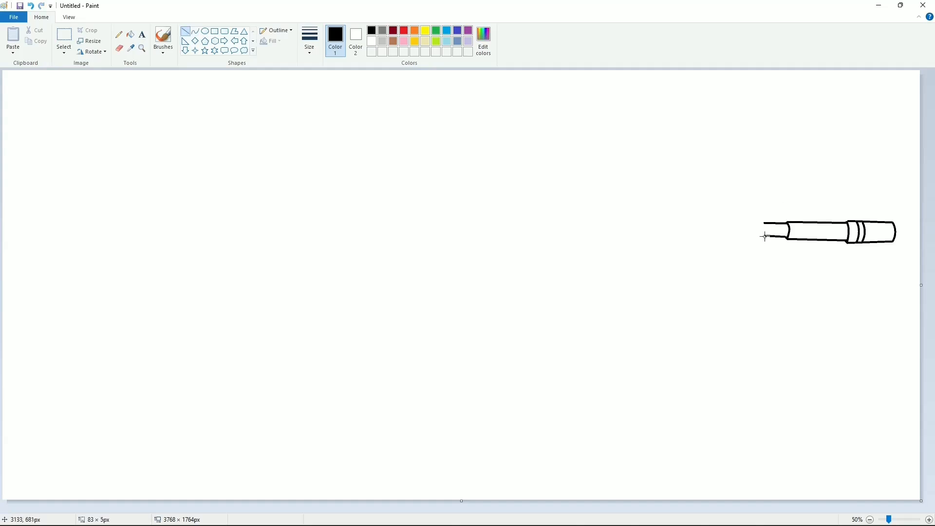
click(196, 32)
click(185, 32)
Step: Draw the triangular front sight rising from the barrel's rear end, with a thinner inner outline and an angular cutout
drag(727, 220, 725, 221)
mouse_move(763, 239)
mouse_down()
mouse_move(725, 239)
mouse_move(723, 161)
mouse_move(671, 204)
mouse_move(701, 176)
mouse_up()
mouse_move(702, 176)
mouse_down()
mouse_move(718, 176)
mouse_move(719, 208)
mouse_up()
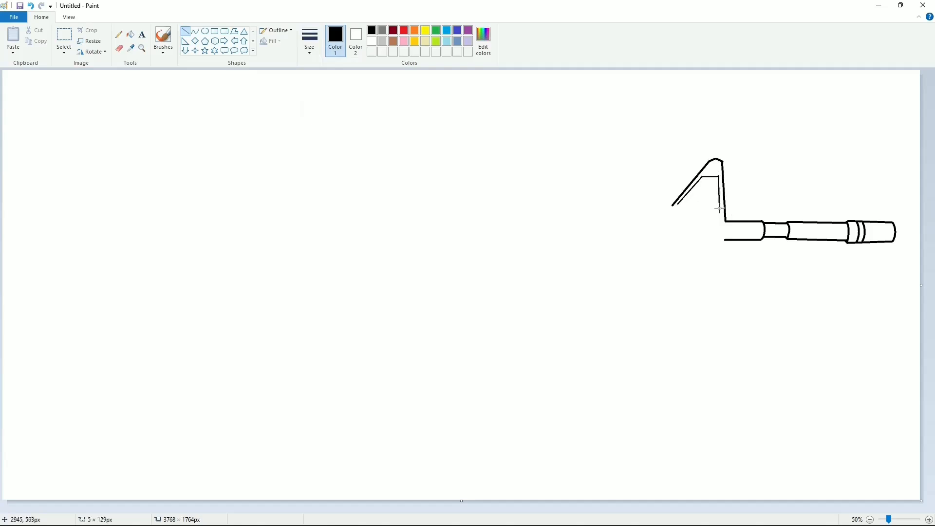
click(717, 186)
drag(703, 181, 686, 208)
click(743, 202)
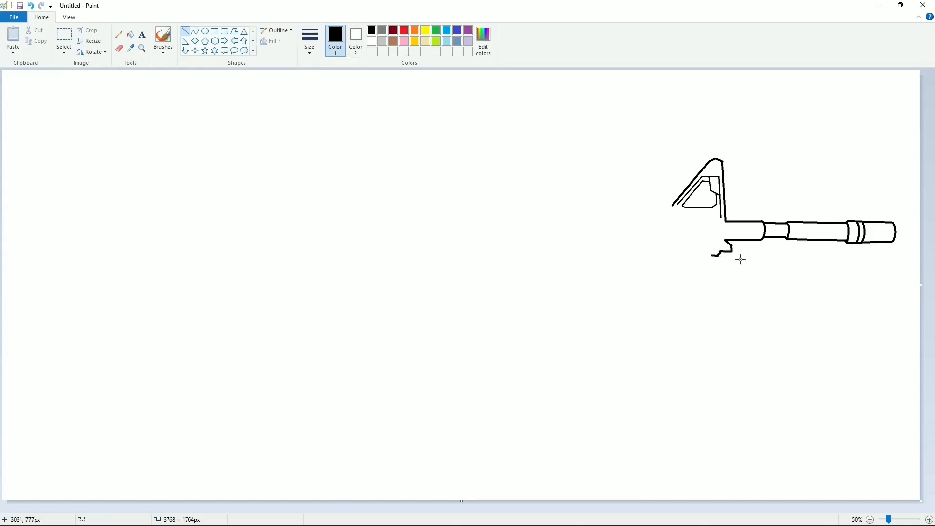
Step: Finish the stepped lug beneath the front sight with a rearward lower edge and draw a curved strap above it
drag(712, 244, 686, 239)
click(752, 249)
click(196, 32)
click(186, 31)
click(195, 32)
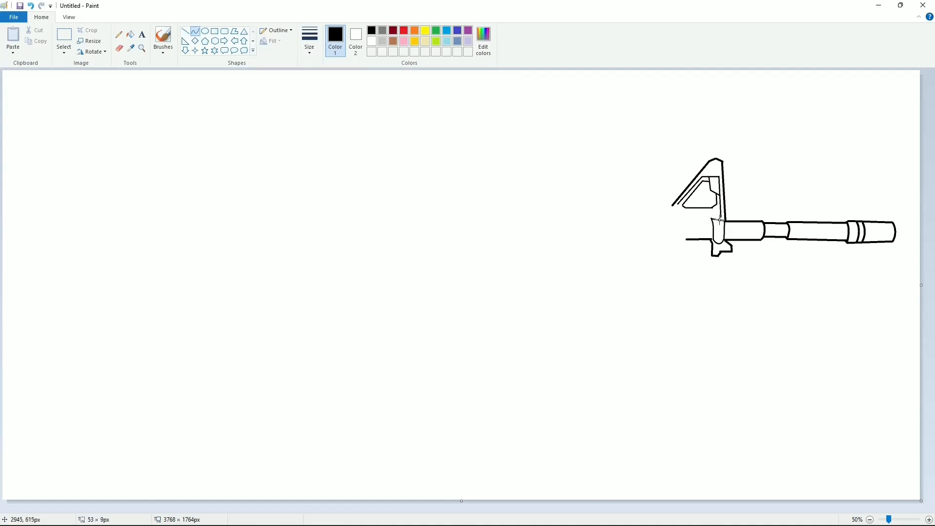
drag(719, 220, 721, 216)
click(721, 216)
click(713, 255)
Step: Draw two small concentric circles as a pin on the lower end of the curved strap
click(205, 32)
scroll(515, 442, up, 1)
scroll(515, 442, down, 4)
drag(438, 509, 873, 509)
drag(552, 181, 561, 191)
click(606, 216)
click(628, 243)
scroll(685, 285, down, 1)
Step: Draw a flat rounded rectangle below the sight cutout and connecting lines for the rear of the sight base
click(186, 32)
click(761, 277)
click(225, 31)
mouse_move(686, 214)
mouse_down()
mouse_move(714, 220)
mouse_move(679, 209)
mouse_move(687, 239)
mouse_move(678, 242)
mouse_up()
click(186, 31)
key(ctrl+z)
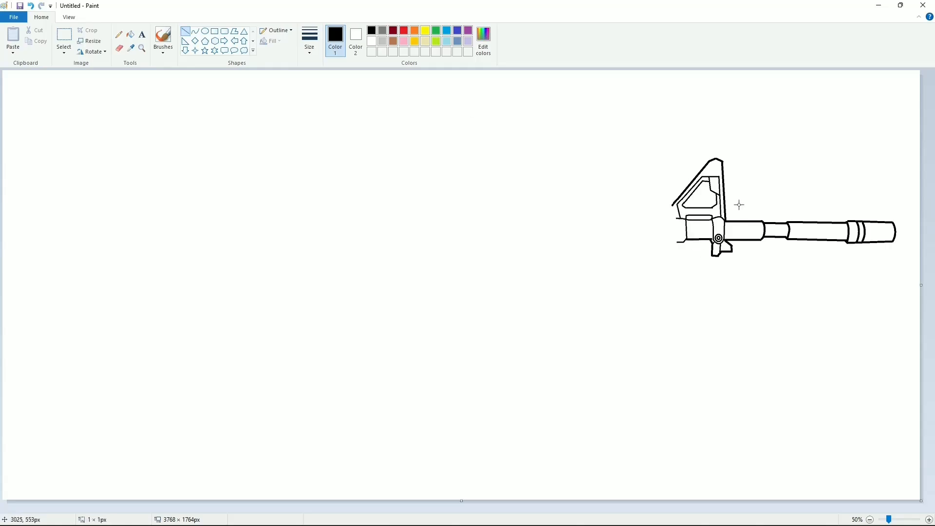
Step: Draw the tilted sling swivel with inner detail lines hanging below the rear of the front sight base
drag(683, 242, 690, 254)
mouse_move(690, 255)
mouse_down()
mouse_move(697, 268)
mouse_move(687, 277)
mouse_up()
click(195, 31)
click(185, 31)
drag(684, 251, 688, 270)
click(720, 267)
click(740, 269)
key(ctrl+z)
click(733, 269)
Step: Complete the swivel's hooked connector and place a small circle in it
click(929, 519)
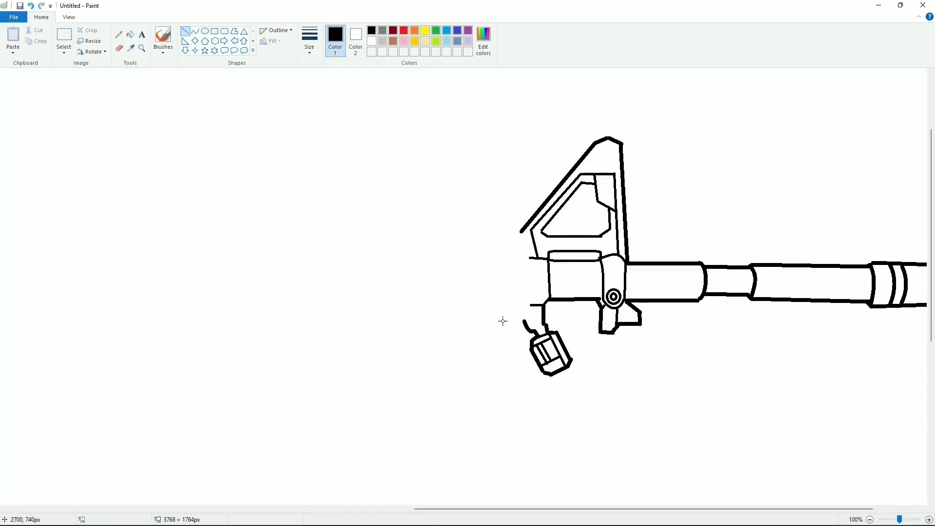
drag(535, 331, 541, 325)
click(205, 31)
scroll(703, 418, down, 1)
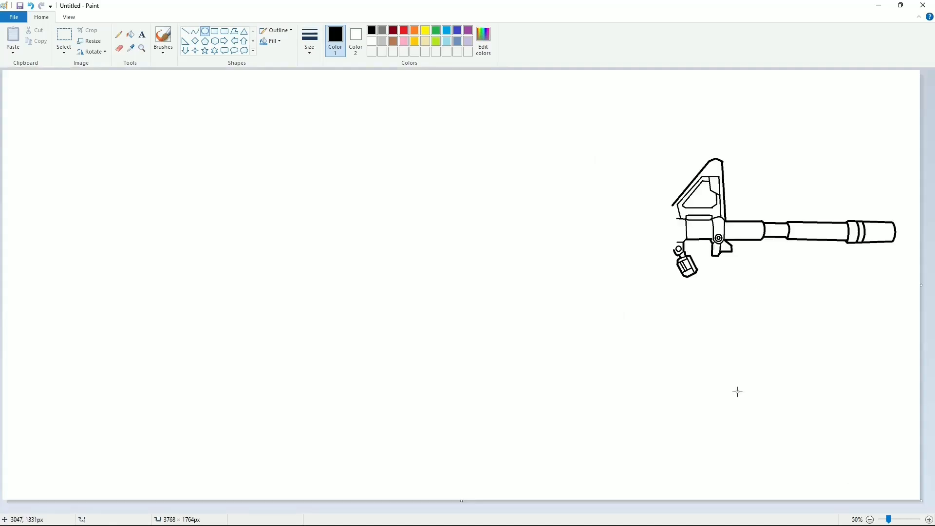
Step: Draw the curved collar behind the front sight and the bowed front edge of the handguard
click(185, 31)
click(675, 259)
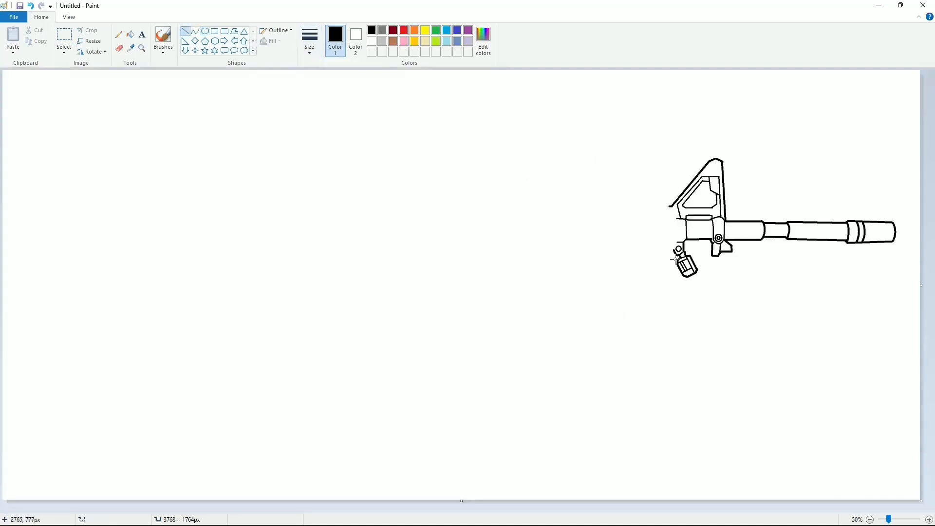
click(195, 31)
drag(670, 206, 678, 251)
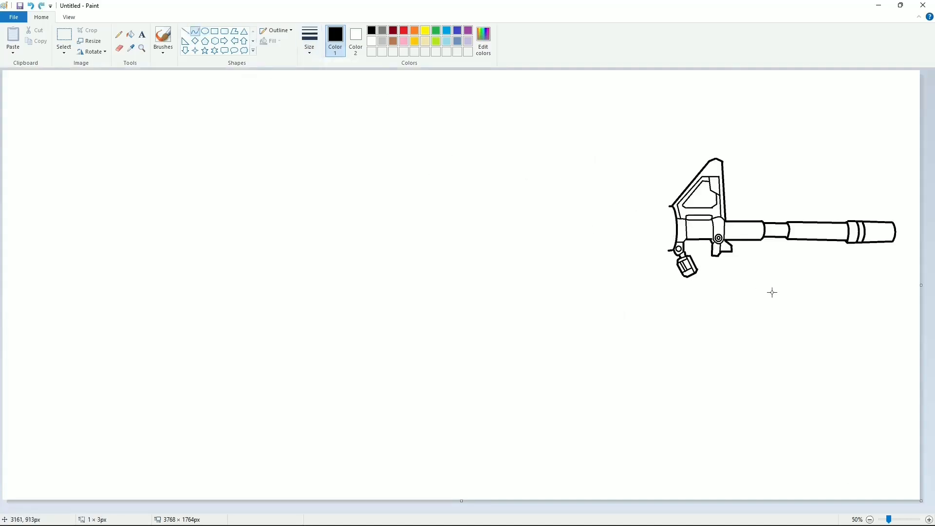
drag(663, 195, 661, 263)
drag(669, 229, 676, 229)
Step: Draw the long upper and lower edges of the handguard extending rearward from its curved front edge
click(185, 31)
drag(663, 196, 501, 189)
drag(662, 262, 501, 260)
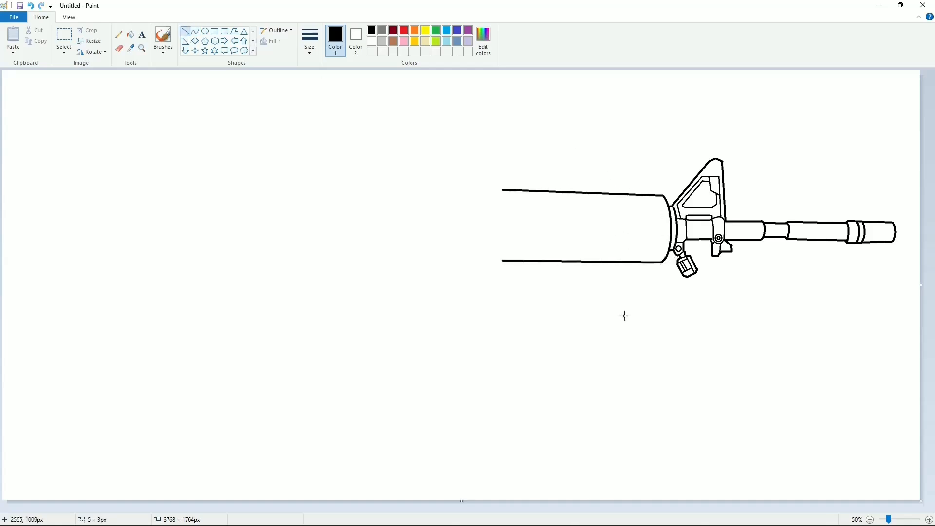
Step: Draw pairs of curved vertical ribs at regular intervals along the full length of the handguard
click(196, 31)
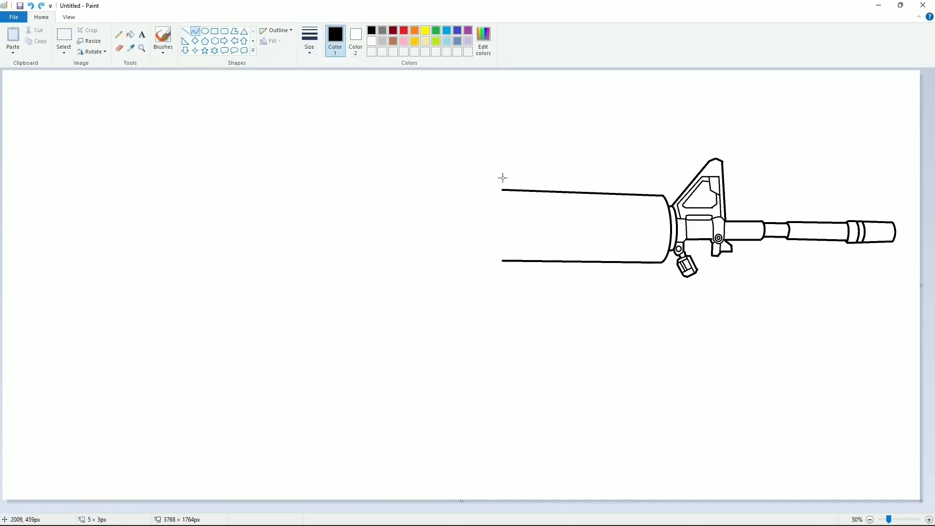
drag(655, 196, 652, 263)
drag(662, 229, 666, 229)
mouse_move(652, 195)
mouse_down()
mouse_move(651, 263)
mouse_move(658, 229)
mouse_move(651, 263)
mouse_move(641, 228)
mouse_move(638, 263)
mouse_up()
click(771, 311)
mouse_move(638, 263)
mouse_down()
mouse_move(646, 221)
mouse_move(628, 262)
mouse_up()
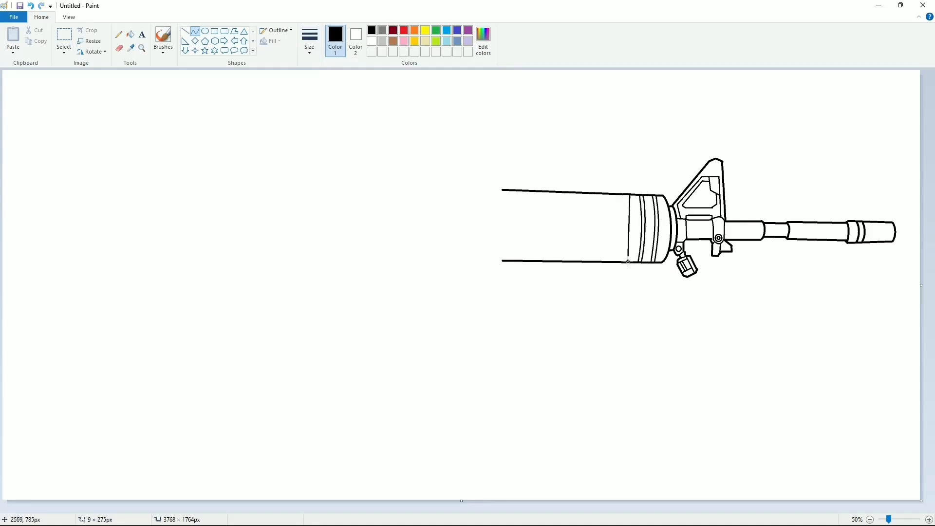
key(ctrl+z)
drag(628, 196, 628, 261)
drag(629, 216, 626, 229)
drag(612, 194, 609, 263)
drag(611, 228, 609, 228)
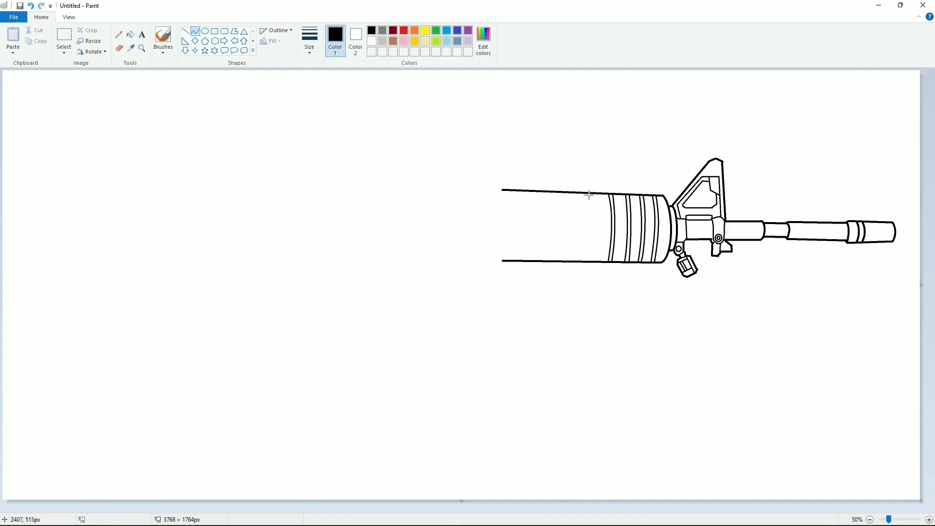
drag(598, 194, 597, 262)
drag(598, 229, 597, 228)
drag(583, 193, 580, 261)
drag(581, 229, 584, 230)
drag(596, 194, 593, 262)
drag(594, 228, 597, 230)
drag(586, 193, 584, 261)
drag(584, 229, 588, 228)
drag(571, 193, 569, 261)
mouse_move(571, 219)
mouse_down()
mouse_move(566, 262)
mouse_move(571, 228)
mouse_up()
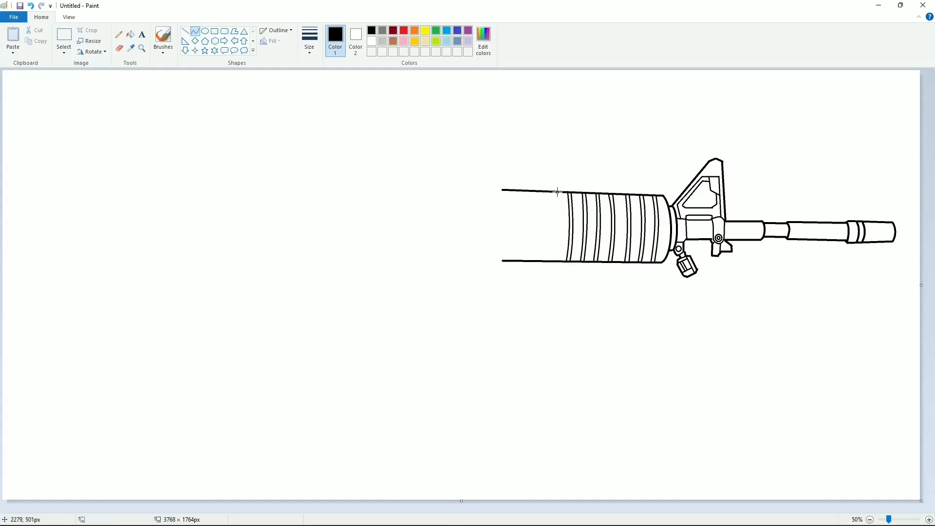
drag(557, 192, 555, 261)
drag(556, 238, 560, 237)
drag(554, 192, 552, 261)
drag(553, 234, 556, 231)
drag(543, 192, 543, 261)
drag(544, 234, 548, 231)
drag(539, 192, 540, 261)
drag(539, 212, 530, 261)
drag(528, 224, 533, 222)
drag(527, 190, 525, 260)
drag(526, 231, 529, 229)
drag(516, 190, 514, 260)
drag(516, 207, 518, 206)
mouse_move(516, 216)
mouse_down()
mouse_move(511, 261)
mouse_move(514, 212)
mouse_move(500, 260)
mouse_up()
Step: Close the handguard's rear end with the thickest line and outline the tapered ring behind it
click(309, 41)
click(324, 125)
click(185, 31)
key(ctrl+z)
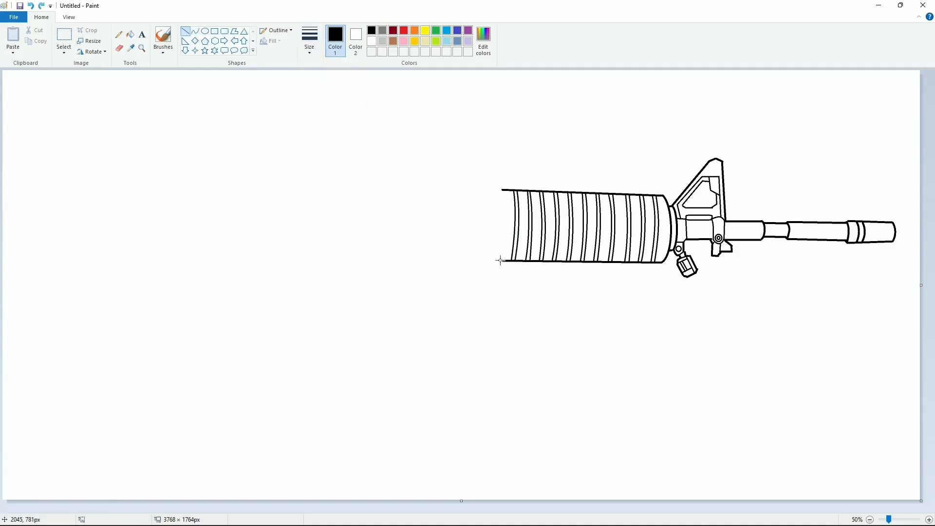
drag(502, 190, 501, 261)
drag(500, 200, 481, 196)
drag(501, 249, 481, 254)
drag(479, 198, 477, 252)
Step: Draw vertical ridge lines inside the tapered ring using the second-thickest line size
click(309, 43)
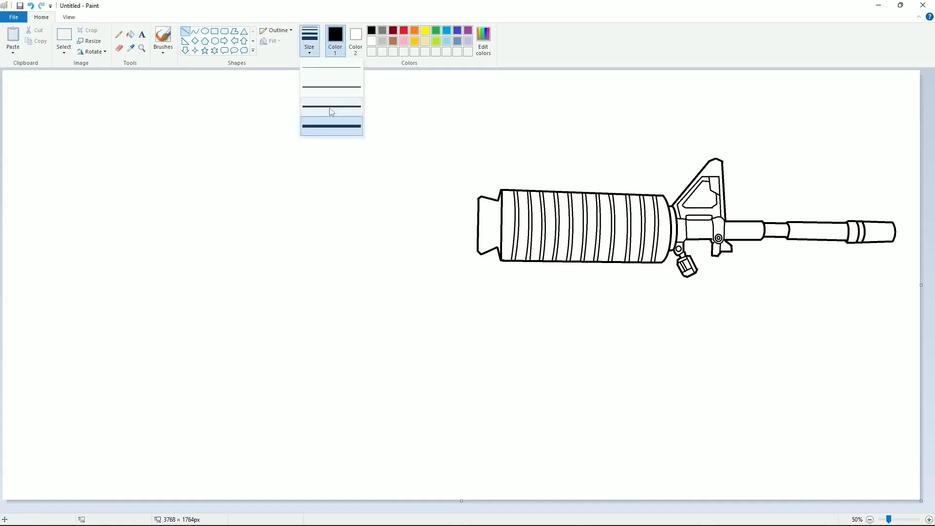
click(328, 109)
drag(498, 200, 491, 249)
drag(489, 200, 484, 250)
drag(483, 198, 480, 252)
Step: Fill the connected black outline of the drawing with dark red
click(130, 35)
click(392, 30)
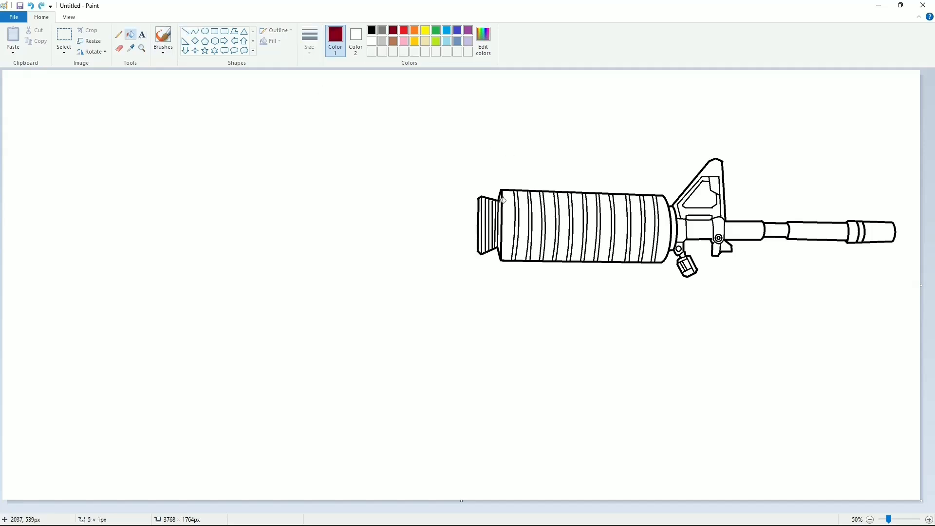
click(545, 192)
Step: Draw two parallel black lines lengthwise through the middle of the handguard using the thickest line size
click(185, 31)
click(309, 43)
click(331, 127)
click(372, 31)
drag(502, 221, 612, 229)
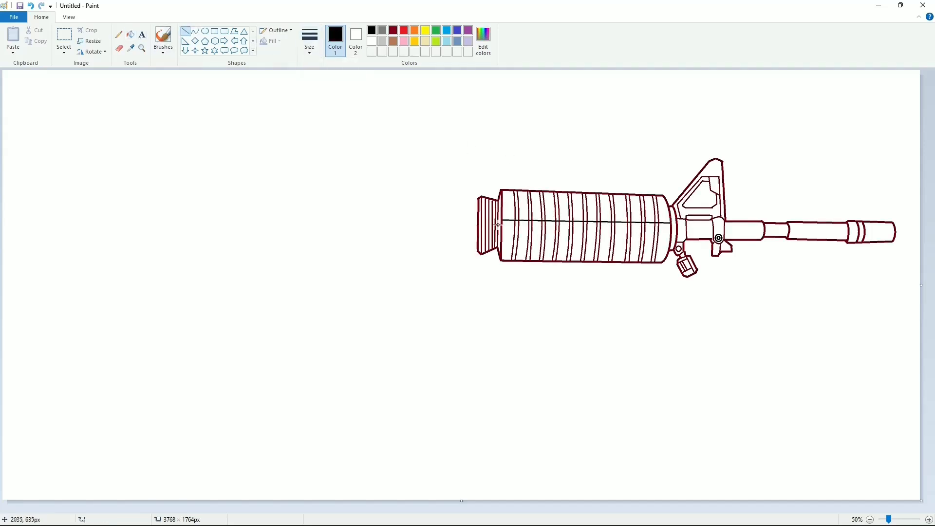
drag(507, 225, 626, 230)
Step: Fill the rib segments between the two lengthwise handguard lines with white and recolor the dark red outline black
scroll(637, 449, up, 1)
scroll(637, 449, right, 10)
click(130, 34)
click(372, 41)
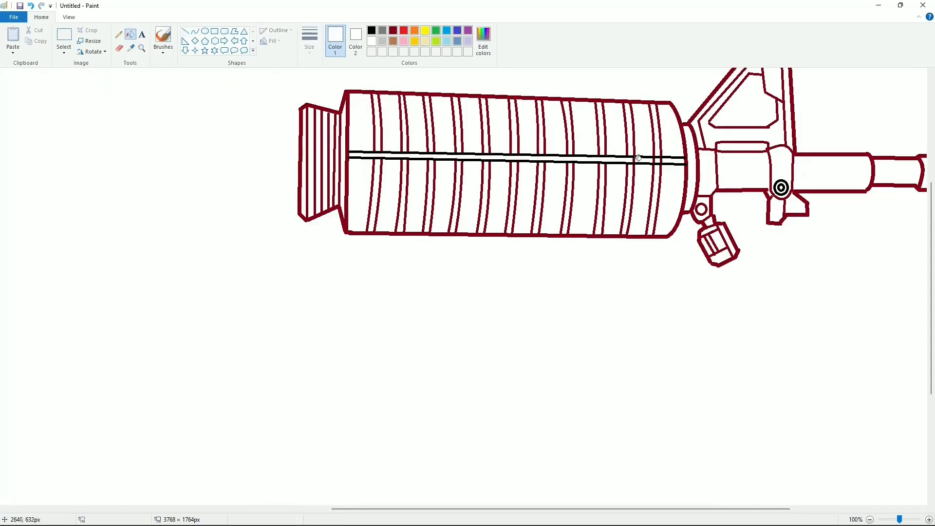
click(372, 30)
click(429, 93)
scroll(636, 234, down, 1)
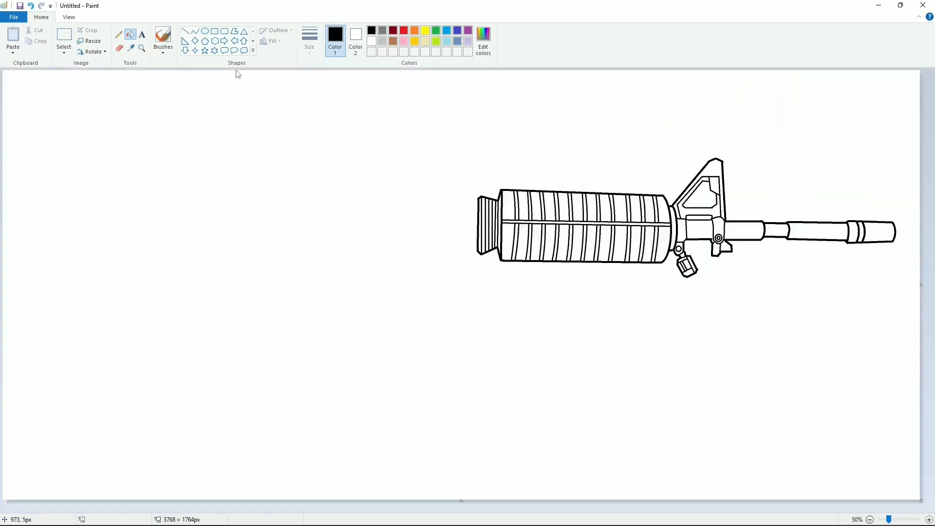
Step: Draw a narrow rectangle behind the tapered ring and the receiver's front edge with the sloping carry handle top
click(215, 31)
click(309, 41)
click(321, 125)
mouse_move(474, 206)
mouse_down()
mouse_move(479, 243)
mouse_move(471, 171)
mouse_move(328, 148)
mouse_up()
click(515, 169)
Step: Extend the receiver's front edge downward with a short diagonal and a slightly bowed line
click(185, 31)
drag(472, 252, 461, 297)
click(195, 31)
click(460, 283)
click(460, 272)
click(485, 294)
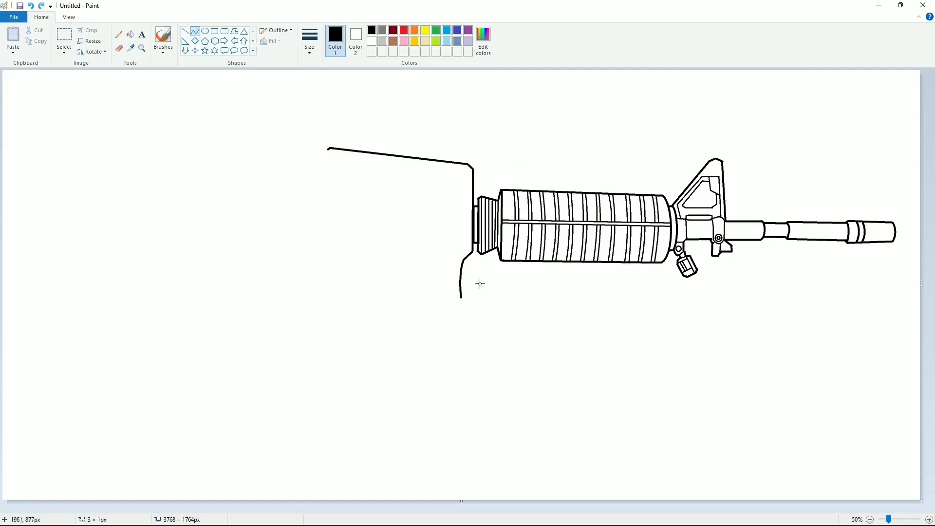
Step: Draw the upper and front edges of the carry handle opening and a thin short line below its front corner
click(185, 31)
mouse_move(352, 162)
mouse_down()
mouse_move(463, 169)
mouse_move(446, 183)
mouse_up()
click(485, 157)
click(501, 158)
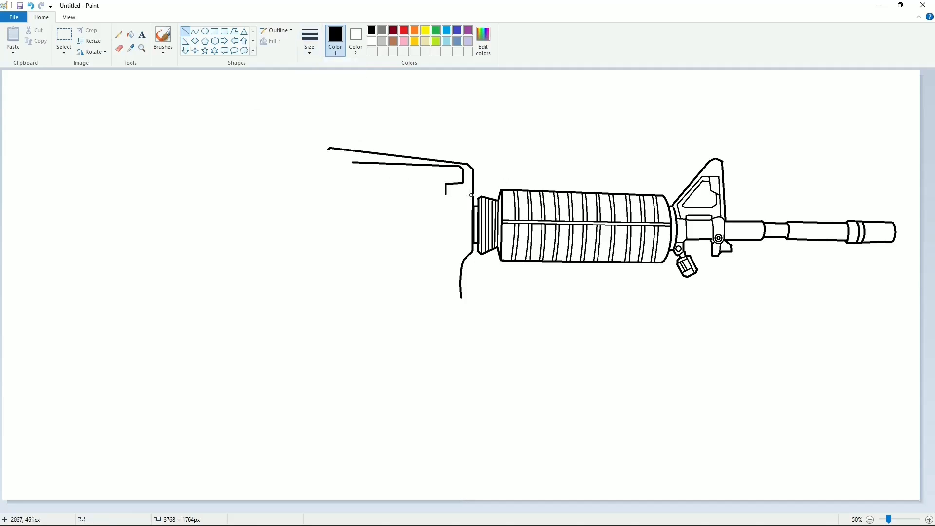
Step: Draw the lower edge of the handle opening and a small rounded block with a circle at its rear end
click(309, 41)
click(331, 125)
mouse_move(445, 184)
mouse_down()
mouse_move(353, 184)
mouse_move(353, 193)
mouse_up()
click(520, 147)
click(205, 31)
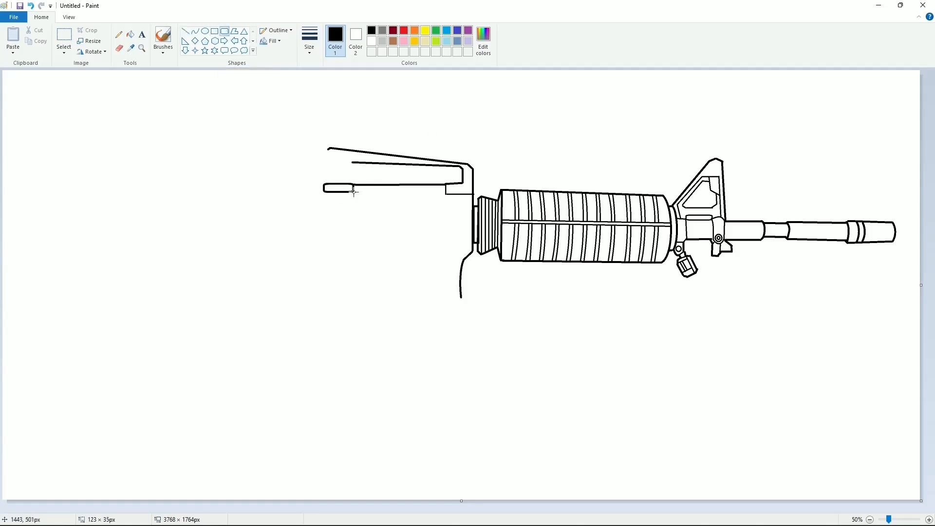
click(520, 138)
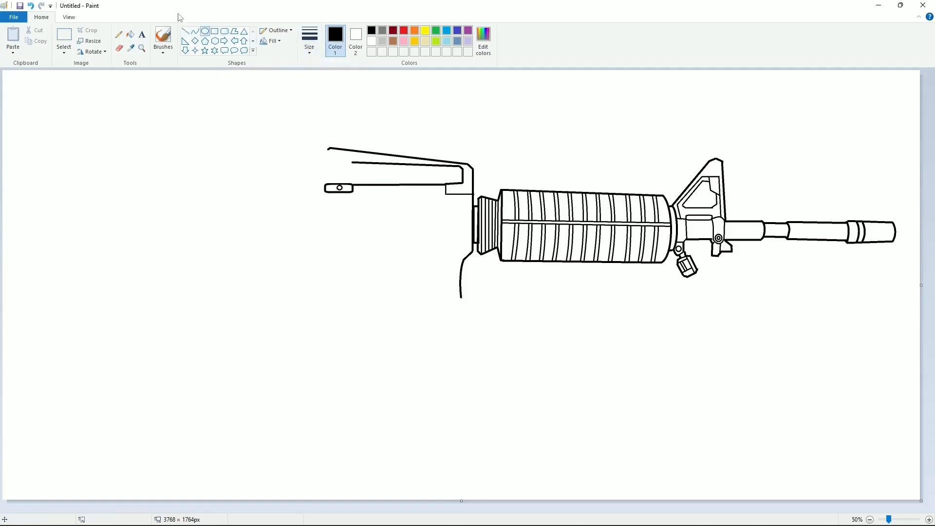
Step: Close the rear of the carry handle opening and add a thinner bevel line along its inside
click(185, 31)
click(309, 41)
click(331, 126)
mouse_move(351, 162)
mouse_down()
mouse_move(344, 181)
mouse_move(462, 171)
mouse_up()
click(420, 137)
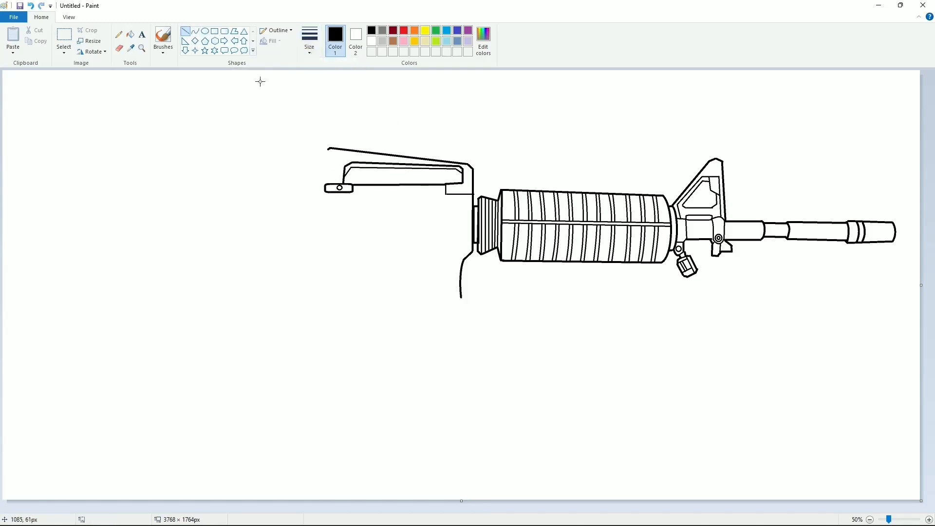
Step: Draw the receiver's slanted rear edge, the peaked rear sight housing and the curve joining it to the carry handle
mouse_move(327, 161)
mouse_down()
mouse_move(311, 145)
mouse_move(297, 152)
mouse_move(283, 191)
mouse_up()
click(195, 30)
mouse_move(340, 149)
mouse_down()
mouse_move(331, 166)
mouse_move(297, 166)
mouse_move(319, 167)
mouse_move(311, 162)
mouse_up()
click(338, 162)
click(185, 31)
click(401, 128)
Step: Draw the rear sight's concentric circles and the small detail lines around them inside the housing
click(205, 30)
click(837, 485)
click(929, 520)
drag(445, 509, 533, 509)
drag(429, 234, 456, 261)
mouse_move(442, 248)
mouse_down()
mouse_move(428, 254)
mouse_move(442, 243)
mouse_up()
click(185, 31)
click(205, 30)
click(858, 495)
click(869, 519)
Step: Draw a small rectangle beneath the rear sight and two thin parallel lines under the carry handle
click(214, 30)
drag(297, 170, 445, 189)
click(185, 30)
click(495, 181)
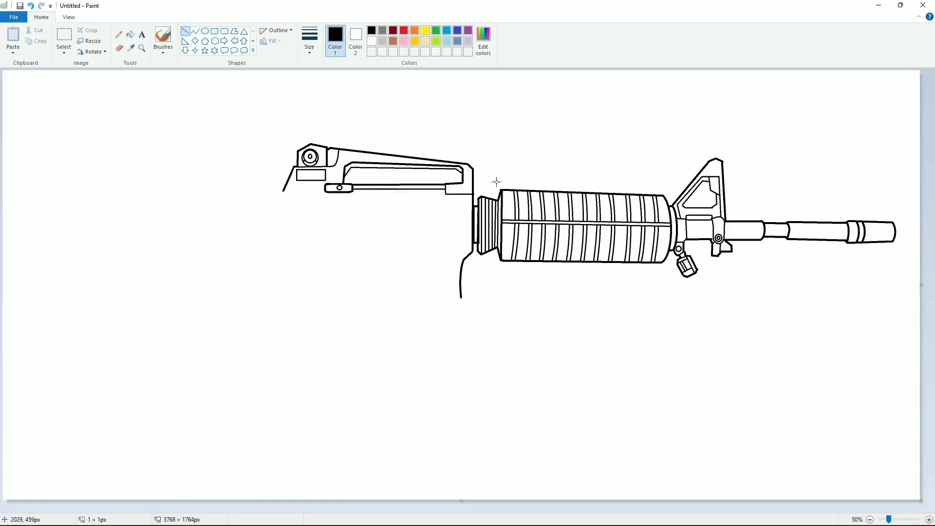
drag(354, 192, 445, 192)
click(564, 144)
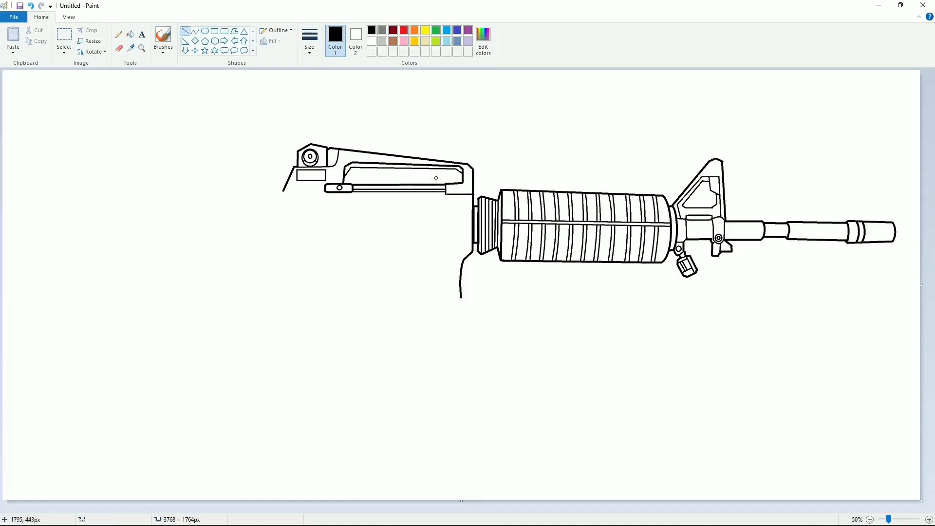
Step: Close the area under the rear sight with thin lines and draw the thicker hooked outline of the charging handle
mouse_move(271, 186)
mouse_down()
mouse_move(285, 193)
mouse_move(265, 196)
mouse_move(325, 185)
mouse_up()
click(269, 184)
click(185, 31)
click(309, 41)
click(332, 87)
click(354, 168)
click(346, 169)
click(351, 170)
drag(468, 166, 473, 169)
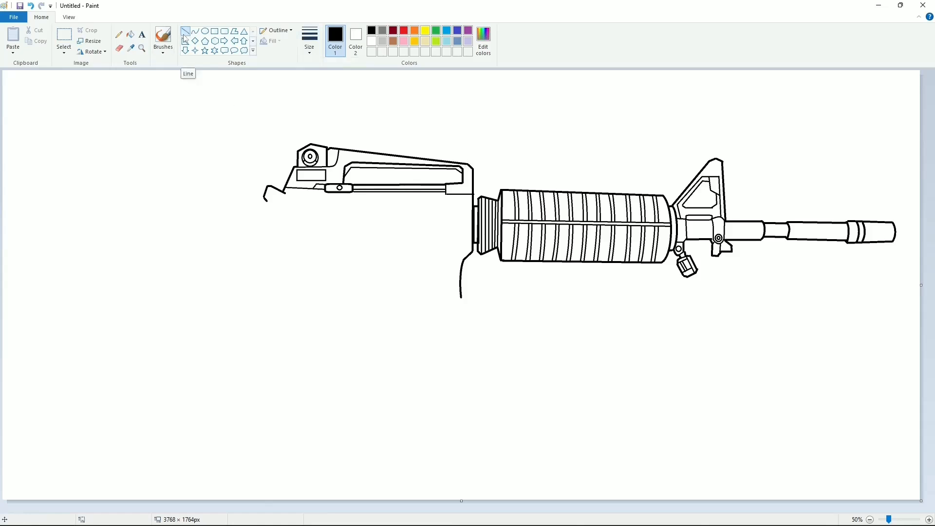
Step: Draw two rounded rectangles side by side as the ejection port cover, leaving a gap between them
click(224, 30)
drag(424, 210, 458, 229)
drag(368, 210, 402, 228)
mouse_move(398, 225)
mouse_down()
mouse_move(430, 236)
mouse_move(420, 222)
mouse_move(367, 228)
mouse_up()
key(ctrl+z)
click(271, 41)
click(283, 64)
click(492, 282)
Step: Turn off shape fill and add the small rectangular details beneath and behind the ejection port cover
click(273, 41)
click(283, 53)
click(292, 93)
click(215, 31)
click(391, 219)
click(186, 31)
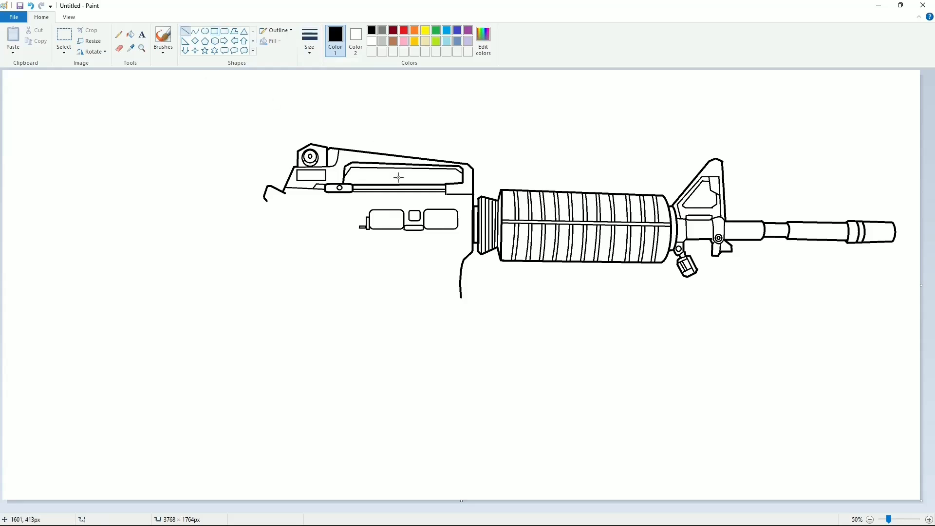
Step: Draw the thin ledge lines and small front square above the ejection port cover, plus a faceted deflector block behind it
mouse_move(472, 201)
mouse_down()
mouse_move(375, 201)
mouse_move(472, 210)
mouse_up()
click(215, 31)
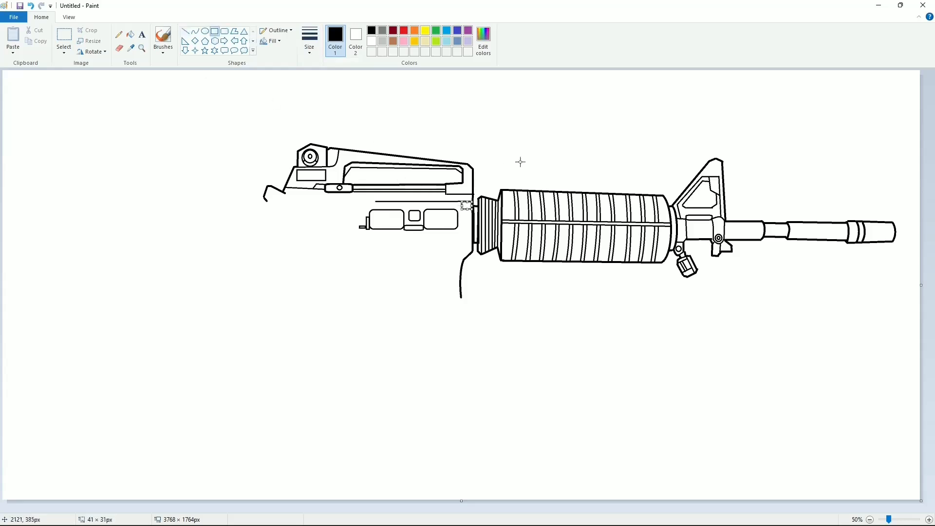
click(186, 31)
drag(377, 207, 449, 207)
click(929, 519)
drag(455, 509, 592, 498)
drag(480, 344, 477, 348)
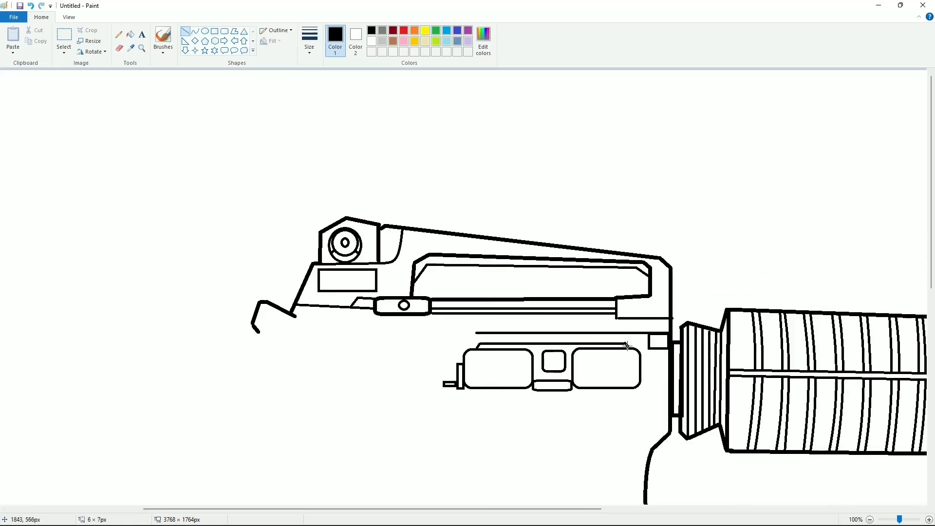
ctrl+scroll(868, 458, down, 1)
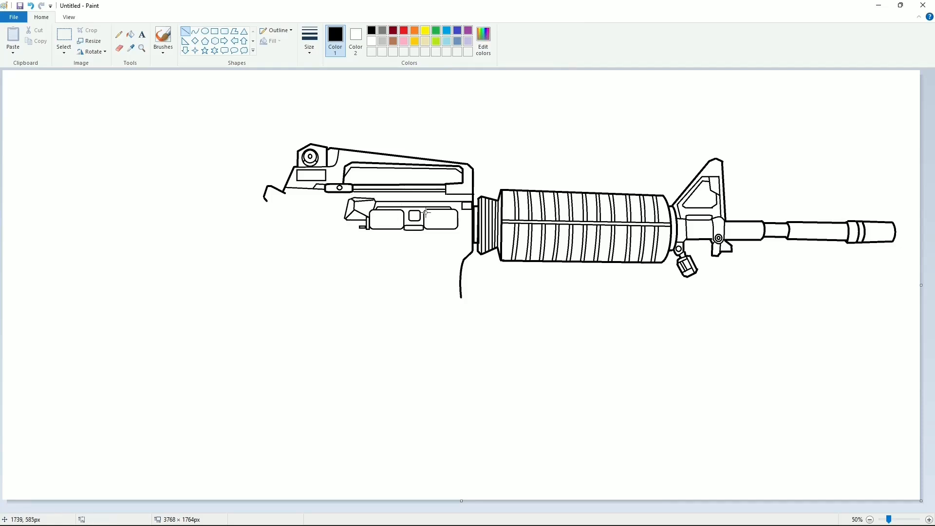
Step: Draw a thin line below the ejection port cover that angles at its rear end into a short vertical line
click(214, 31)
click(186, 31)
drag(470, 240, 373, 238)
click(418, 271)
drag(371, 274, 395, 271)
Step: Draw the magazine release as a square containing a rounded rectangle with a small circle in it
click(215, 31)
click(452, 279)
click(224, 31)
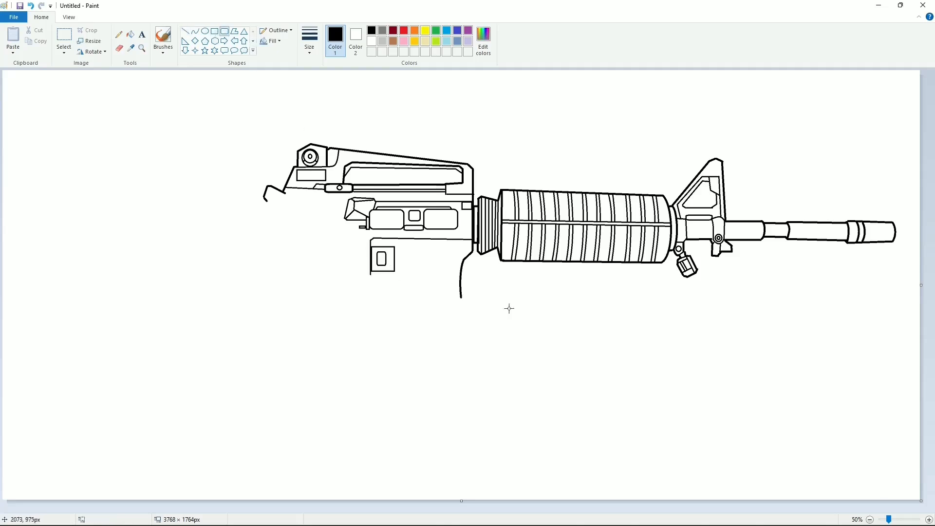
click(929, 519)
drag(466, 509, 566, 510)
click(205, 31)
drag(556, 222, 565, 232)
click(646, 253)
click(869, 519)
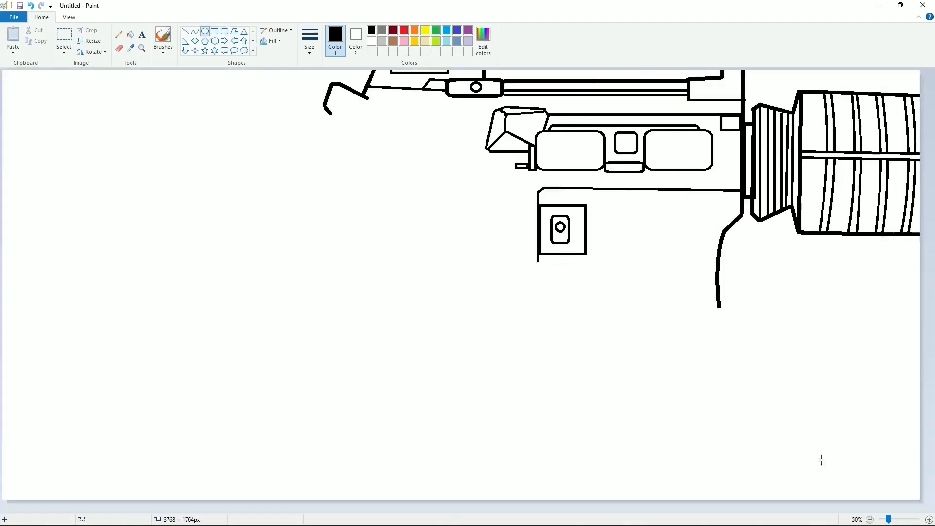
Step: Extend the upper receiver's thin lower edge toward the rear of the rifle
click(185, 31)
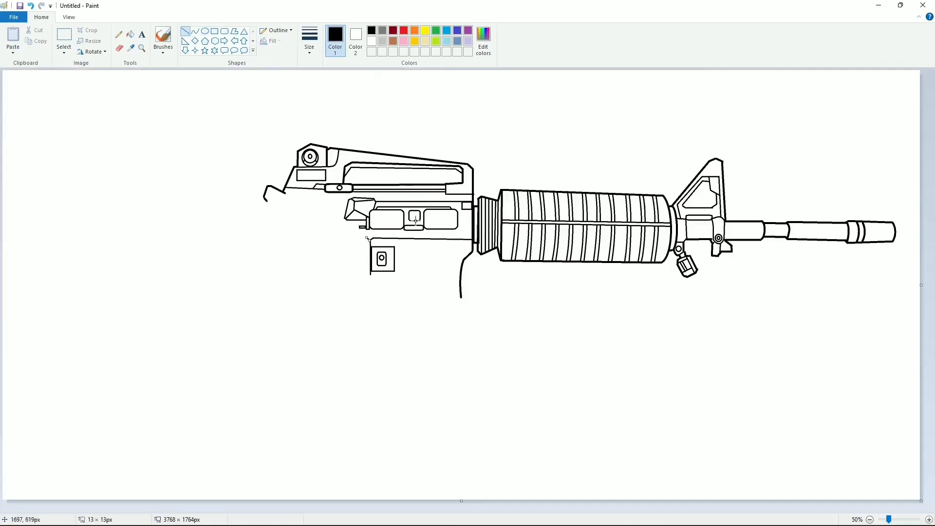
drag(340, 232, 284, 238)
click(364, 138)
key(ctrl+z)
Step: Complete the faceted charging handle with its rounded tab and add a short curved line beneath it
click(306, 202)
mouse_move(292, 199)
mouse_down()
mouse_move(267, 201)
mouse_move(271, 186)
mouse_move(275, 217)
mouse_up()
click(321, 203)
click(195, 31)
click(185, 31)
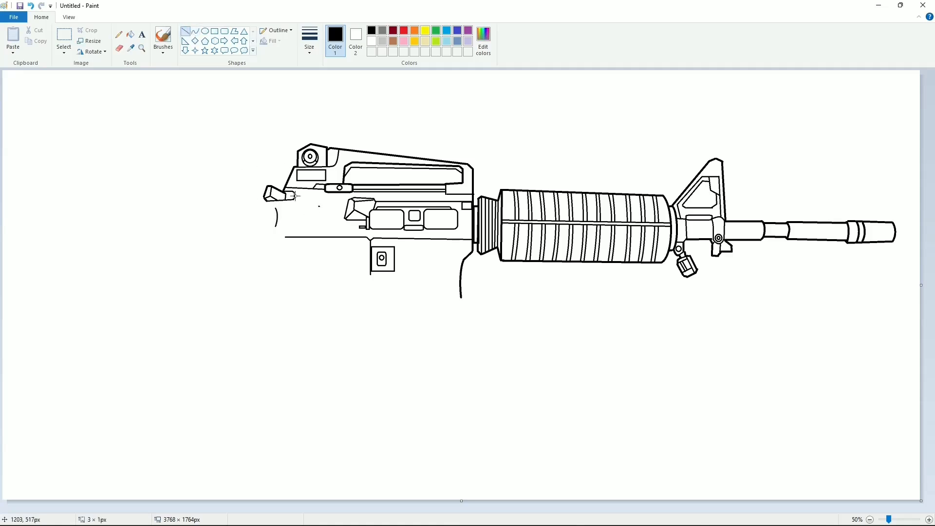
Step: Draw the tapered forward assist housing with a rounded front tip and its adjoining horizontal lines
mouse_move(275, 226)
mouse_down()
mouse_move(325, 222)
mouse_move(291, 209)
mouse_move(349, 220)
mouse_up()
click(195, 31)
click(331, 218)
Step: Draw the small bevelled plunger block attached to the rear of the forward assist housing
click(185, 31)
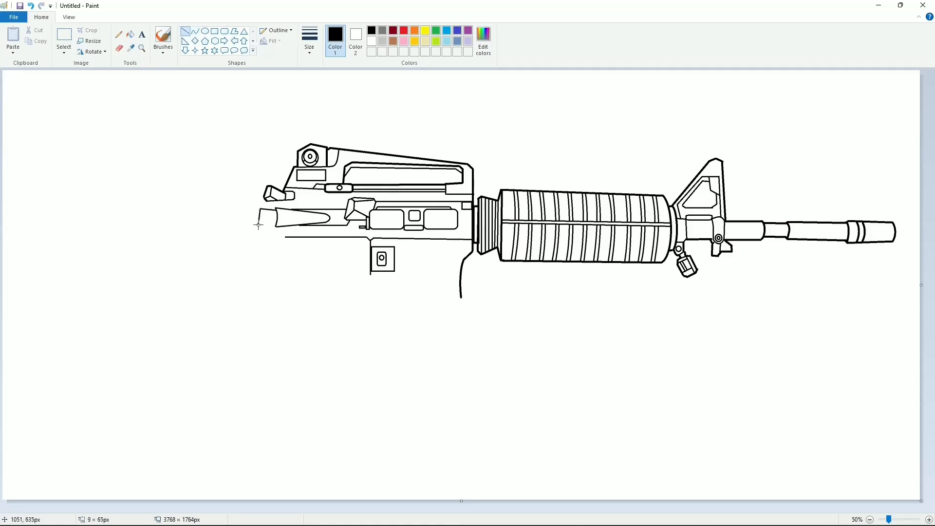
click(929, 520)
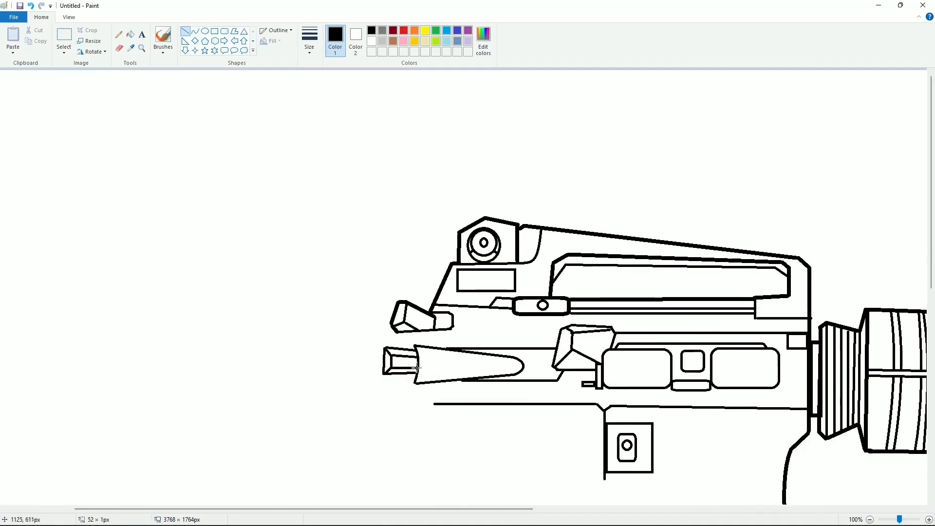
drag(416, 368, 417, 368)
click(870, 519)
click(929, 519)
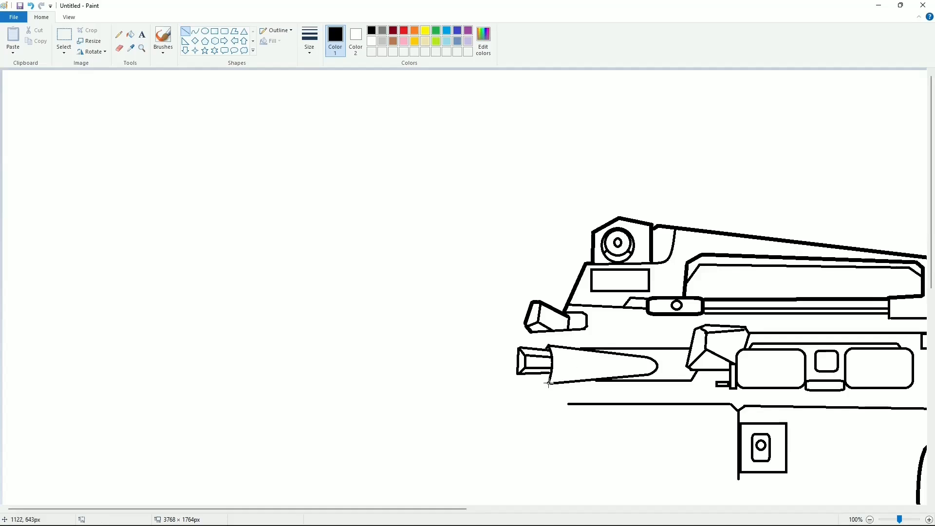
drag(548, 383, 544, 375)
click(869, 520)
Step: Draw a small curve joining the forward assist housing to the upper receiver's lower edge
click(195, 31)
mouse_move(285, 236)
mouse_down()
mouse_move(271, 223)
mouse_move(293, 249)
mouse_move(320, 243)
mouse_move(367, 257)
mouse_up()
double_click(274, 233)
key(ctrl+z)
Step: Draw three pin circles along the lower receiver and a hexagon rotated so its points face sideways
click(205, 31)
click(214, 40)
click(93, 52)
mouse_move(310, 251)
mouse_down()
mouse_move(324, 263)
mouse_move(323, 253)
mouse_up()
click(110, 63)
click(342, 256)
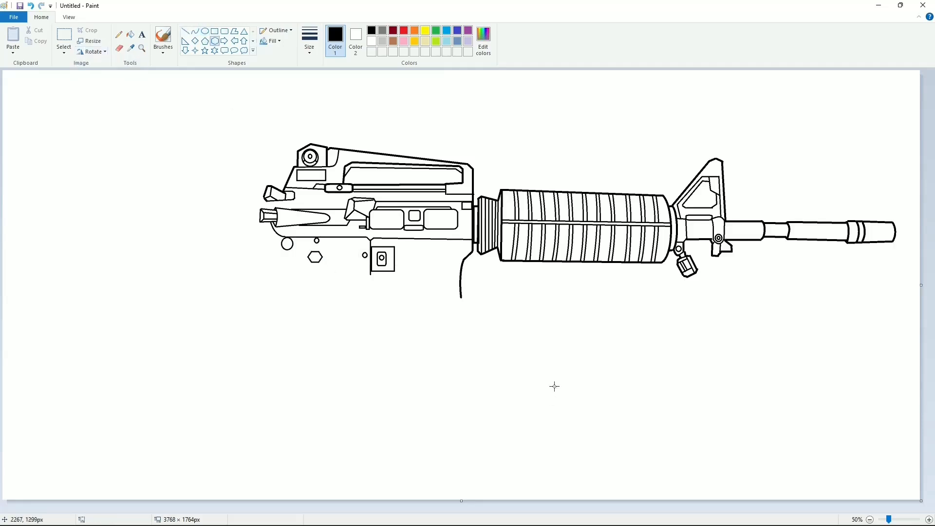
Step: Draw a thin L-shaped line on the magazine well and a narrow slanted band along its lower edge
click(185, 31)
mouse_move(461, 246)
mouse_down()
mouse_move(403, 245)
mouse_move(403, 280)
mouse_up()
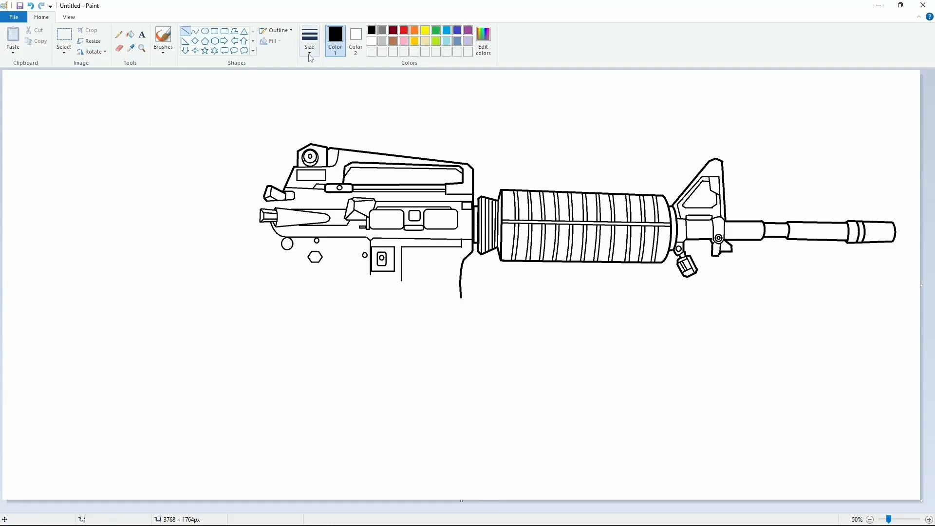
mouse_move(461, 296)
mouse_down()
mouse_move(381, 317)
mouse_move(460, 296)
mouse_move(475, 405)
mouse_up()
click(507, 316)
click(531, 309)
click(309, 41)
click(319, 103)
click(512, 295)
Step: Draw the magazine's long curved front edge below the slanted band and a short corner line at its lower end
click(195, 31)
drag(463, 339, 458, 337)
drag(467, 374, 464, 374)
click(503, 380)
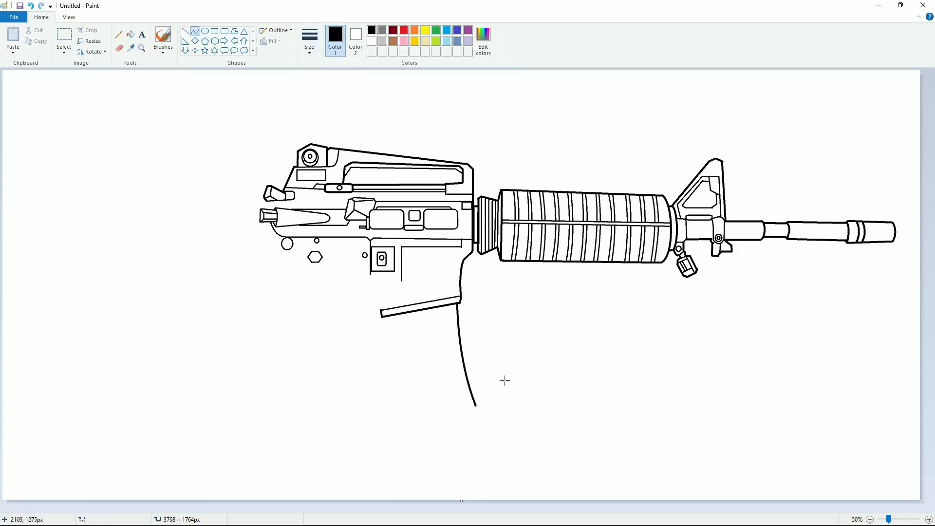
mouse_move(476, 410)
mouse_down()
mouse_move(507, 405)
mouse_move(475, 411)
mouse_up()
key(ctrl+z)
Step: Draw the magazine's curved rear edge and close its base with a slanted line
click(185, 31)
click(195, 31)
drag(387, 317, 406, 419)
drag(393, 349, 390, 350)
drag(399, 387, 396, 387)
click(506, 378)
click(186, 31)
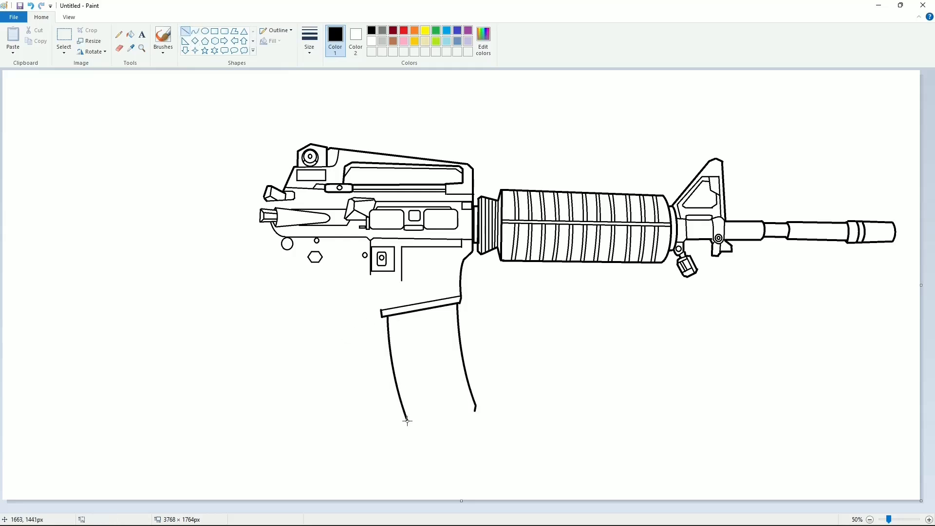
drag(408, 421, 474, 412)
Step: Draw five curved lines running down the inside of the magazine, following its bend
click(195, 31)
drag(393, 316, 413, 425)
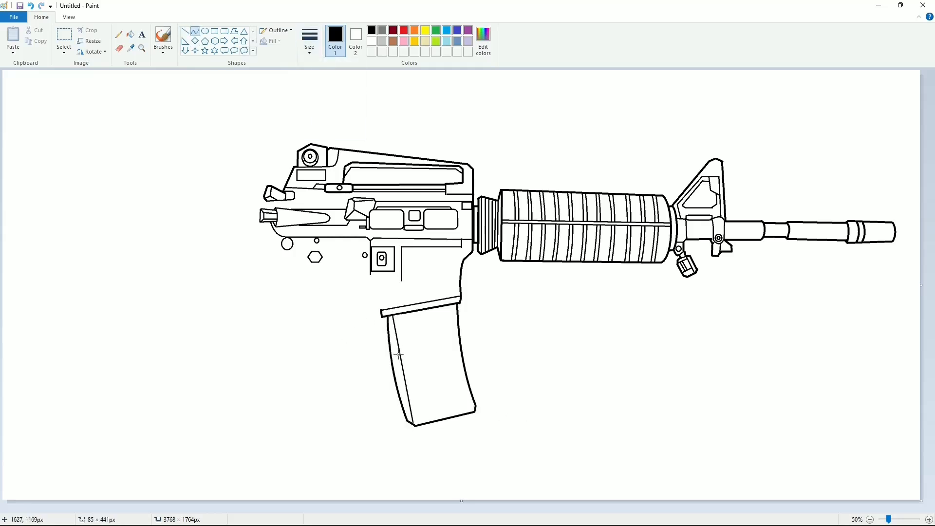
drag(399, 352, 395, 351)
drag(406, 388, 404, 388)
drag(441, 307, 460, 414)
drag(449, 351, 445, 351)
drag(455, 384, 452, 384)
drag(433, 307, 451, 414)
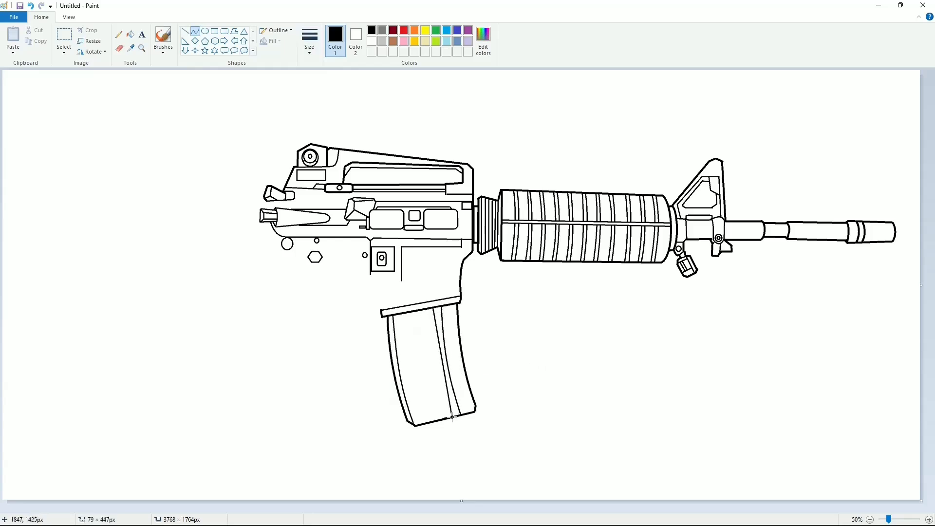
drag(441, 351, 438, 351)
drag(447, 385, 443, 385)
drag(410, 311, 430, 421)
drag(435, 355, 432, 356)
drag(422, 310, 440, 421)
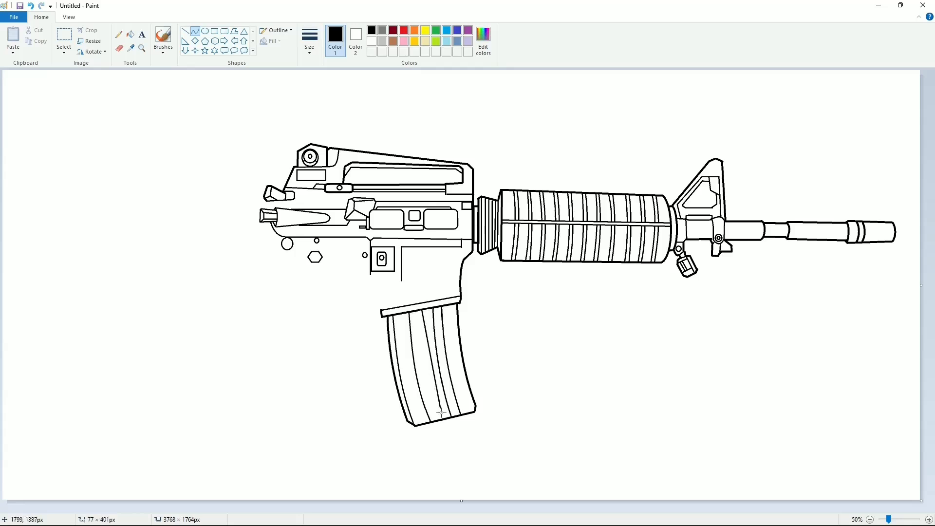
drag(429, 346, 426, 346)
drag(435, 385, 431, 384)
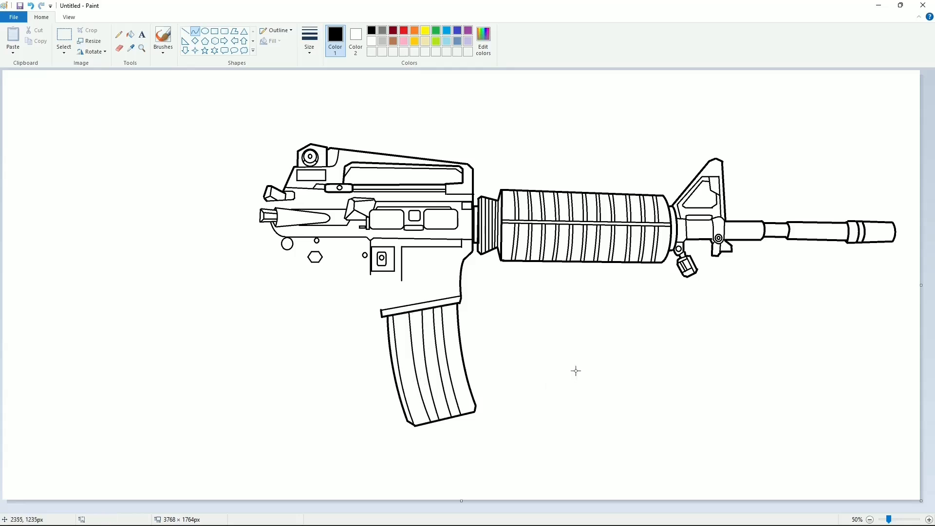
Step: Draw the receiver's bottom edge behind the magazine and the pistol grip outline with its finger notch and curved upper rear
click(309, 41)
click(330, 83)
mouse_move(382, 314)
mouse_down()
mouse_move(313, 316)
mouse_move(279, 370)
mouse_move(281, 384)
mouse_up()
click(195, 31)
click(185, 31)
drag(281, 383, 288, 264)
click(195, 31)
click(287, 264)
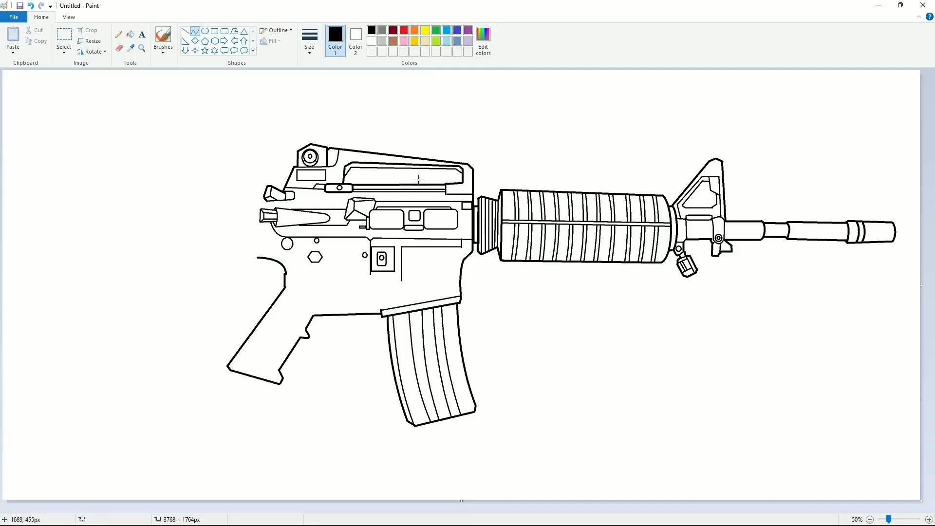
Step: Draw a thin horizontal line from the magazine release to the grip and a vertical line down behind the trigger area
click(185, 30)
drag(370, 274, 286, 274)
click(468, 280)
click(361, 329)
Step: Draw the rounded trigger guard opening between the grip and the magazine well
mouse_move(375, 279)
mouse_down()
mouse_move(335, 279)
mouse_move(336, 308)
mouse_move(320, 292)
mouse_move(375, 309)
mouse_move(391, 294)
mouse_up()
click(195, 31)
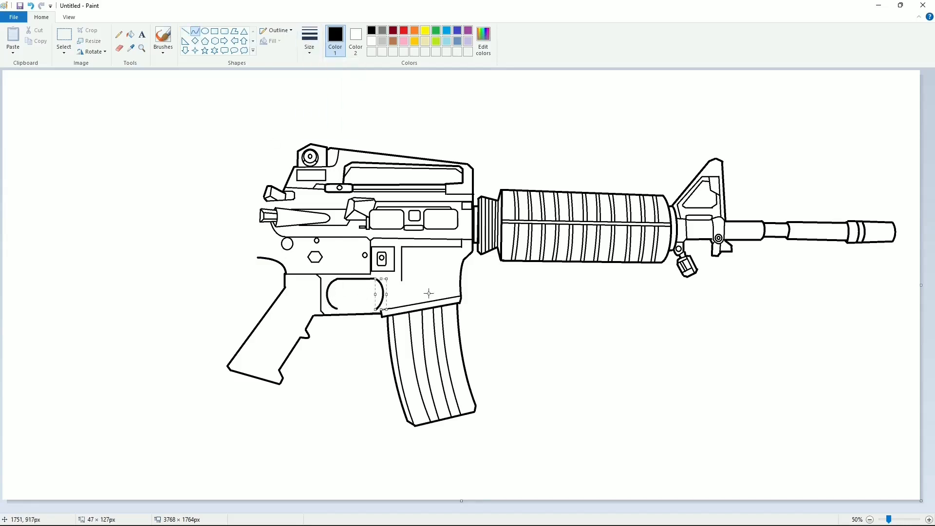
click(429, 293)
click(185, 30)
drag(336, 308, 376, 309)
Step: Draw the curved trigger hanging inside the trigger guard opening
drag(343, 279, 350, 303)
key(ctrl+z)
click(195, 31)
drag(346, 294, 341, 292)
click(373, 298)
click(412, 293)
click(185, 30)
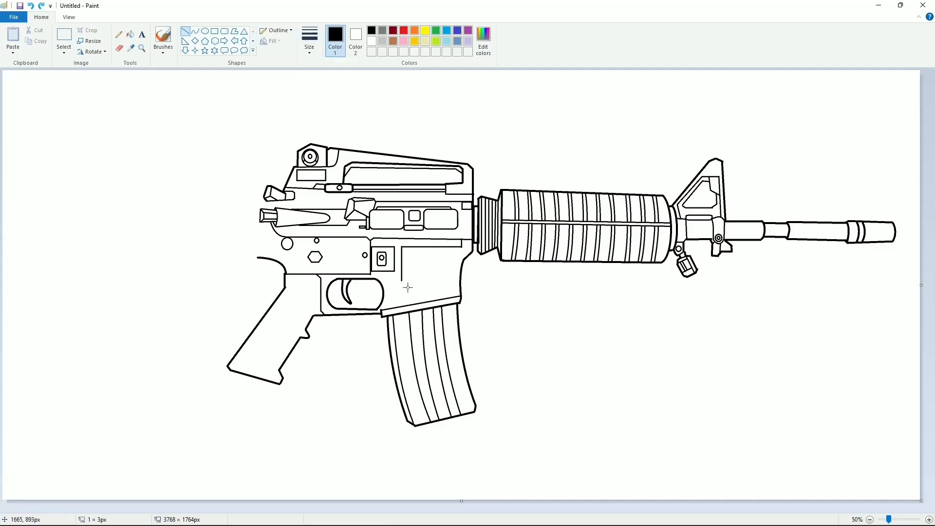
Step: Round off the bottom of the narrow strip behind the magazine well and draw a vertical line down to the well's lower edge
click(195, 31)
click(398, 284)
click(185, 31)
drag(386, 276, 387, 299)
drag(304, 310, 265, 379)
key(ctrl+z)
key(ctrl+z)
key(ctrl+z)
key(ctrl+z)
Step: Draw thin contour lines inside the pistol grip, following its front edge, finger notch and rear edge
mouse_move(339, 310)
mouse_down()
mouse_move(306, 313)
mouse_move(265, 379)
mouse_up()
click(325, 330)
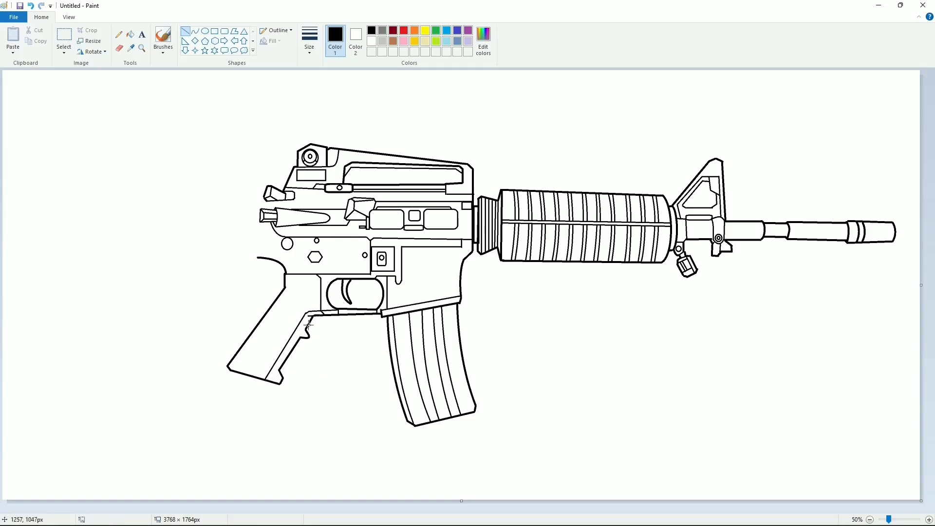
click(322, 343)
mouse_move(308, 315)
mouse_down()
mouse_move(308, 333)
mouse_move(273, 371)
mouse_move(281, 378)
mouse_move(291, 292)
mouse_up()
click(333, 338)
click(319, 371)
click(316, 364)
click(328, 340)
click(195, 31)
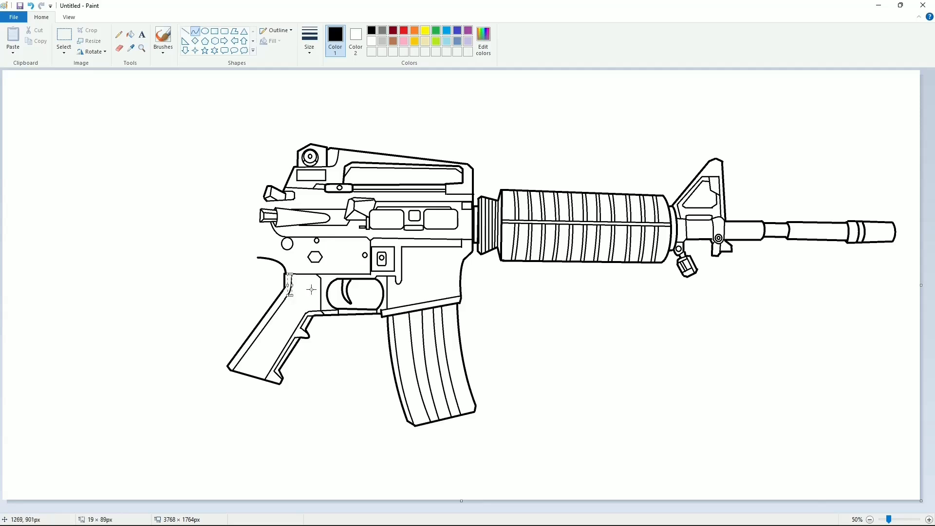
click(309, 289)
Step: Draw the thick outline of the receiver's rear end plate with its curved back collar and lower corner above the grip
click(185, 31)
click(310, 39)
click(359, 124)
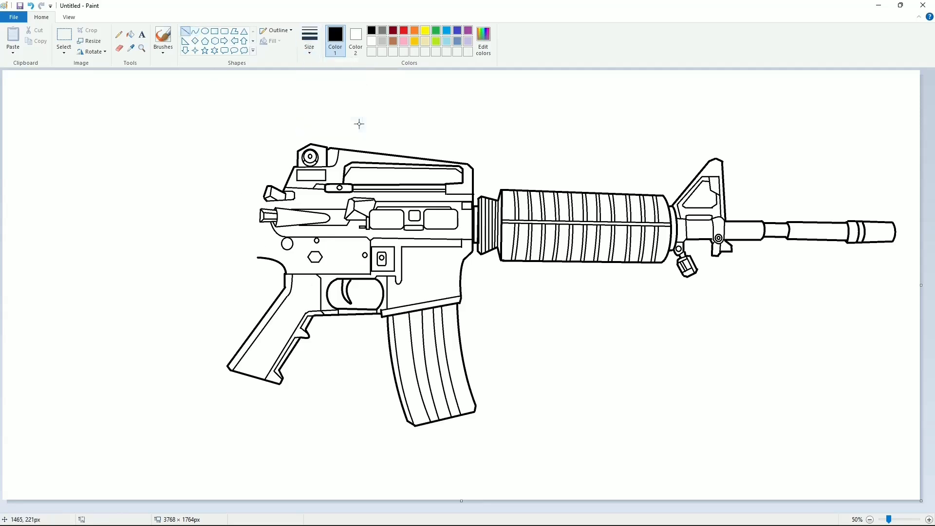
drag(265, 204, 251, 203)
mouse_move(255, 253)
mouse_down()
mouse_move(252, 204)
mouse_move(253, 241)
mouse_up()
click(195, 32)
mouse_move(252, 204)
mouse_down()
mouse_move(248, 241)
mouse_move(243, 211)
mouse_move(243, 233)
mouse_move(260, 257)
mouse_move(295, 274)
mouse_up()
Step: Add thinner detail lines inside the rear end plate and a curved line along the receiver's edge above the grip
click(185, 31)
click(309, 39)
click(341, 124)
click(294, 201)
click(195, 32)
mouse_move(280, 258)
mouse_down()
mouse_move(277, 248)
mouse_move(293, 261)
mouse_up()
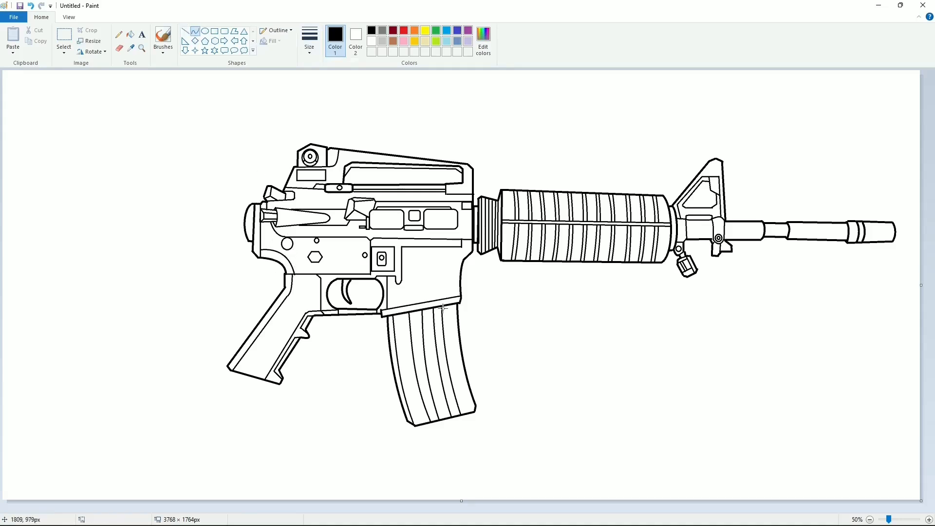
Step: Draw two thick horizontal lines extending backward from the receiver's rear collar to form the buffer tube
click(185, 31)
click(310, 39)
click(327, 121)
drag(248, 208, 209, 209)
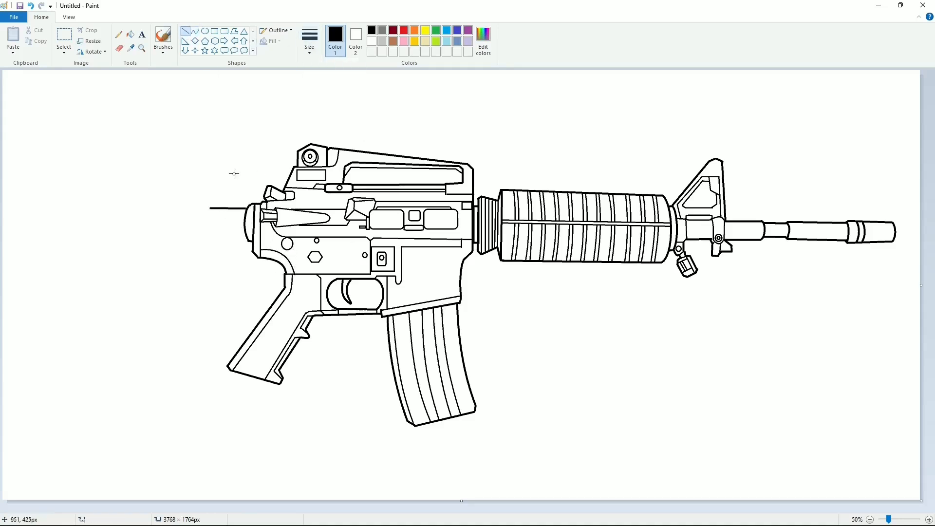
drag(247, 237, 210, 238)
Step: Draw the curved front end of the stock across the rear of the buffer tube, including its small lower curve
click(195, 31)
mouse_move(211, 204)
mouse_down()
mouse_move(213, 247)
mouse_move(206, 215)
mouse_up()
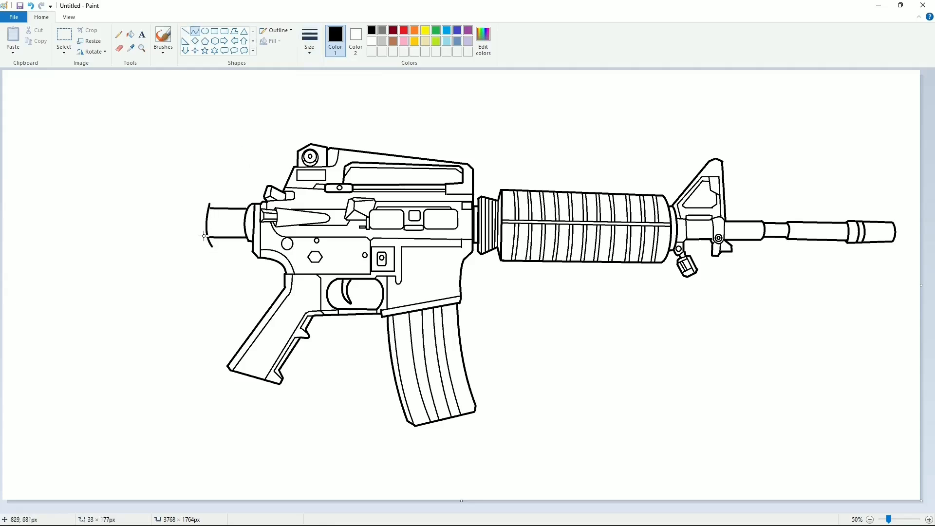
click(204, 235)
drag(209, 252, 209, 251)
click(214, 248)
Step: Draw the stock's long upper and lower tube edges and the tall butt edge with its angled corners
click(185, 31)
drag(210, 204, 49, 201)
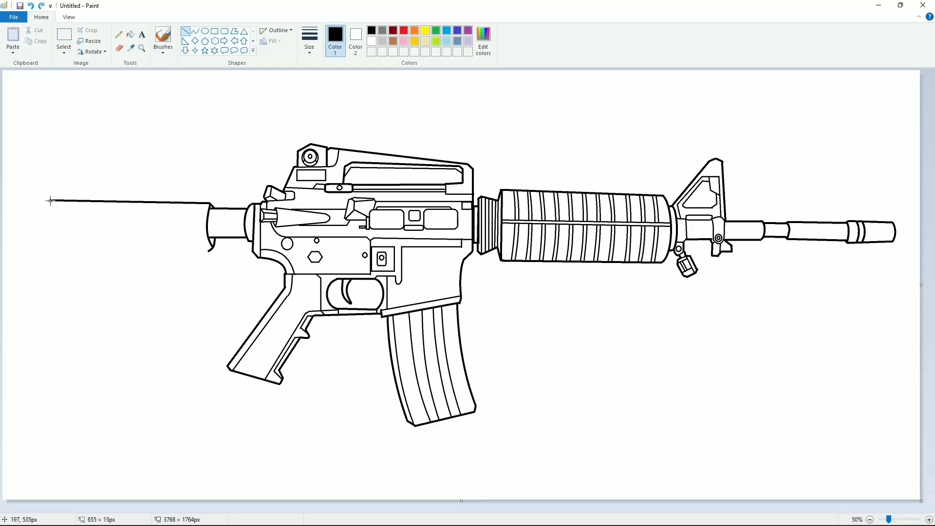
click(206, 251)
drag(206, 252, 39, 245)
mouse_move(49, 201)
mouse_down()
mouse_move(39, 199)
mouse_move(33, 211)
mouse_move(41, 334)
mouse_up()
click(94, 179)
click(76, 334)
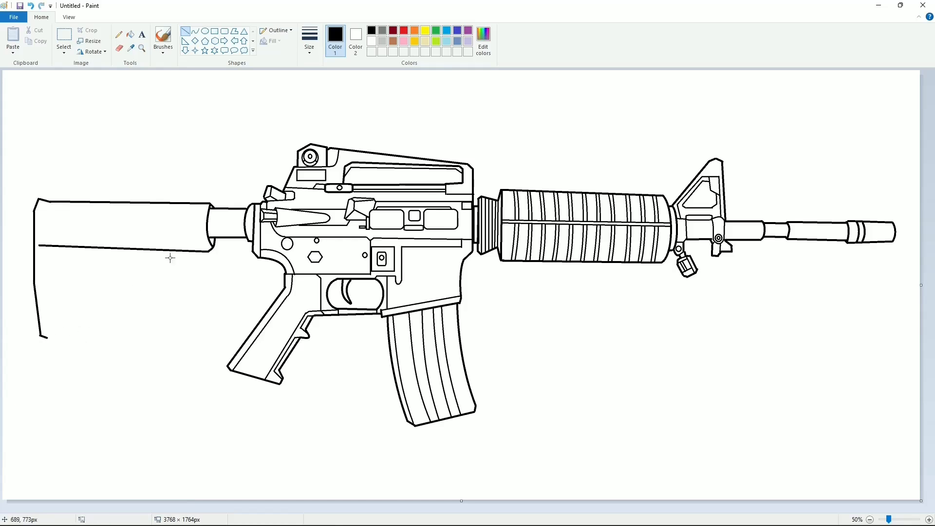
Step: Draw the stock's stepped underside from the tube down to the butt's toe, with a small latch pin beneath it
drag(174, 250, 168, 275)
drag(169, 276, 134, 272)
drag(134, 272, 96, 291)
drag(96, 291, 46, 337)
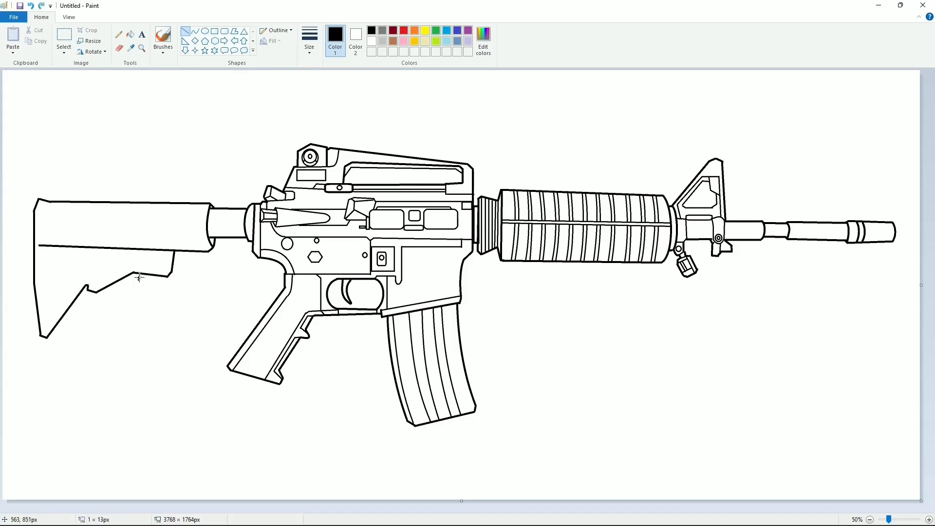
drag(139, 276, 145, 286)
Step: Draw a thinner line just inside the butt, parallel to the stock's rear edge
click(309, 41)
click(333, 128)
drag(37, 213, 40, 336)
Step: Draw a narrow rounded rectangle about 117 × 19 px on the stock and move it to the empty area above
click(225, 32)
drag(43, 220, 73, 225)
key(Up)
key(Up)
key(Up)
key(Up)
key(Up)
key(Up)
key(Up)
key(Up)
key(Up)
key(Up)
key(Up)
key(Up)
key(Up)
key(Up)
key(Up)
key(Up)
key(Up)
key(Up)
key(Up)
key(Up)
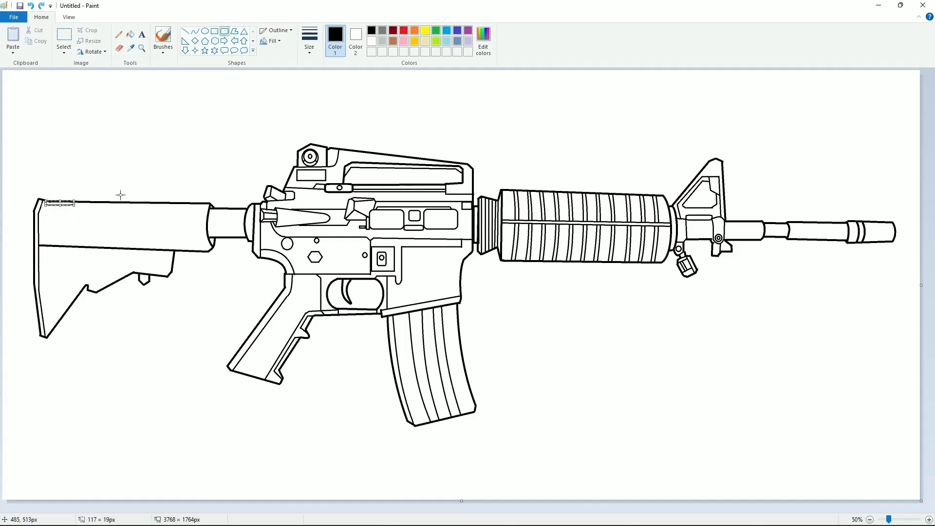
key(Up)
key(Up)
key(Up)
key(Up)
key(Up)
key(Up)
key(Up)
key(Up)
key(Up)
key(Up)
key(Up)
key(Up)
key(Up)
key(Up)
key(Up)
Step: Copy the narrow rounded slot and place the copy on the rear of the stock tube with a transparent selection
click(64, 35)
drag(38, 162, 95, 189)
key(ctrl+c)
key(ctrl+v)
click(64, 49)
click(88, 141)
drag(24, 83, 58, 220)
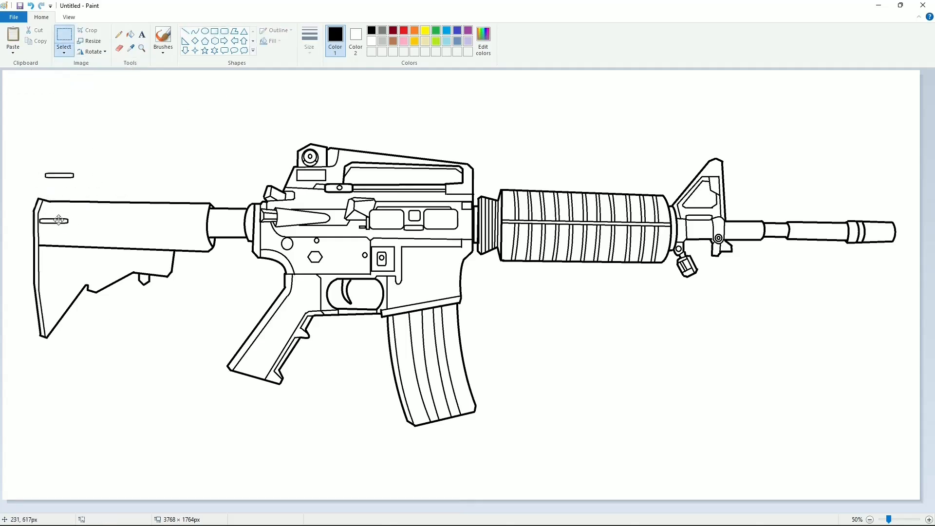
Step: Paste more copies of the slot below the first to build a stack of three on the stock tube
click(125, 183)
key(ctrl+v)
drag(24, 83, 58, 229)
click(137, 183)
key(ctrl+v)
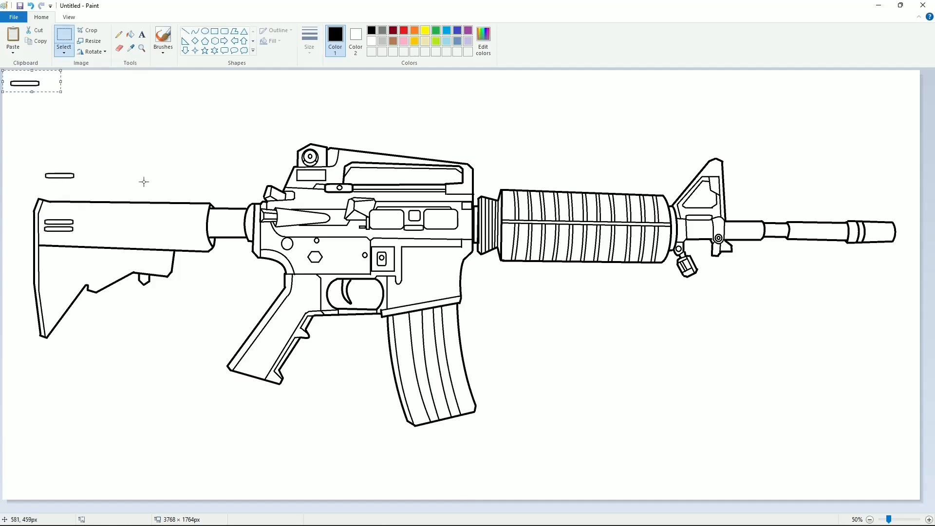
drag(29, 83, 96, 231)
Step: Copy the stack of three slots and add a second column beside the first on the stock tube
click(129, 188)
key(ctrl+c)
key(ctrl+v)
click(88, 115)
key(ctrl+v)
click(146, 175)
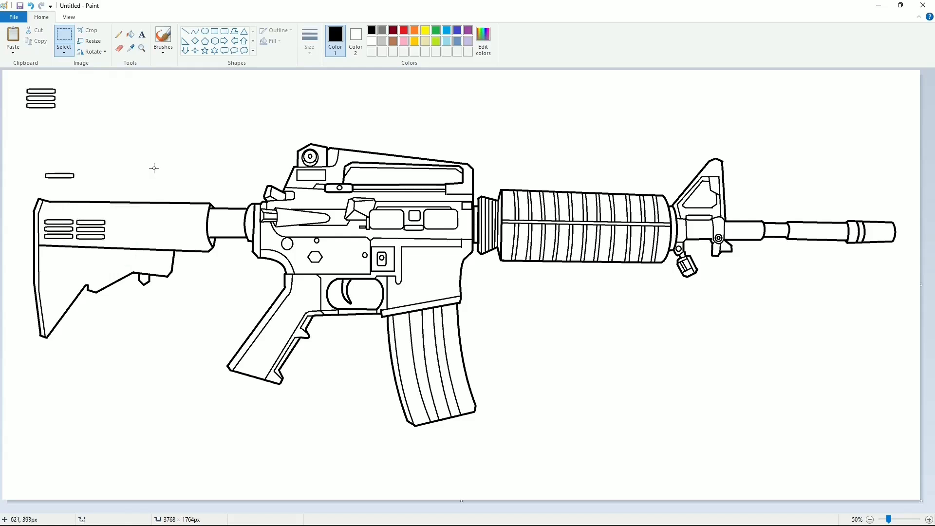
Step: Paste the three-slot stack three more times along the stock tube to complete five evenly spaced columns
key(ctrl+v)
drag(24, 84, 130, 231)
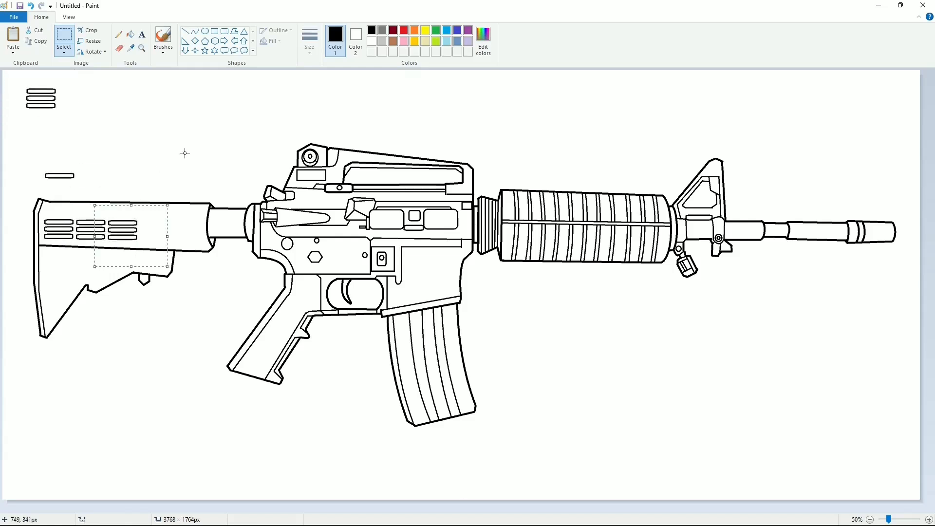
key(ctrl+v)
drag(36, 99, 161, 235)
click(207, 148)
key(ctrl+v)
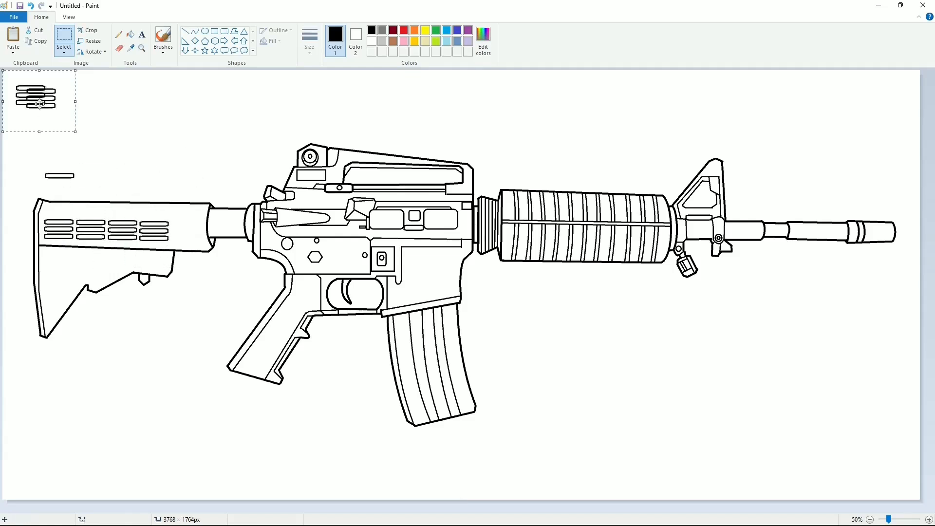
mouse_move(40, 105)
mouse_down()
mouse_move(196, 239)
mouse_move(39, 239)
mouse_move(85, 255)
mouse_move(167, 257)
mouse_up()
click(197, 165)
Step: Draw a thin line along the stock tube's lower edge and a narrow rounded slot just beneath the tube
click(185, 31)
click(224, 268)
click(224, 32)
click(166, 191)
Step: Draw the thin inner outline of the stock's adjustment lever, following its angled shape above the latch pin
click(186, 31)
drag(167, 257, 166, 269)
drag(166, 269, 169, 273)
mouse_move(166, 269)
mouse_down()
mouse_move(127, 266)
mouse_move(89, 288)
mouse_up()
click(184, 265)
click(133, 299)
key(ctrl+z)
Step: Draw thin inner lines across the stock's lower triangular section and along its rear and sloping edges
ctrl+scroll(130, 292, up, 2)
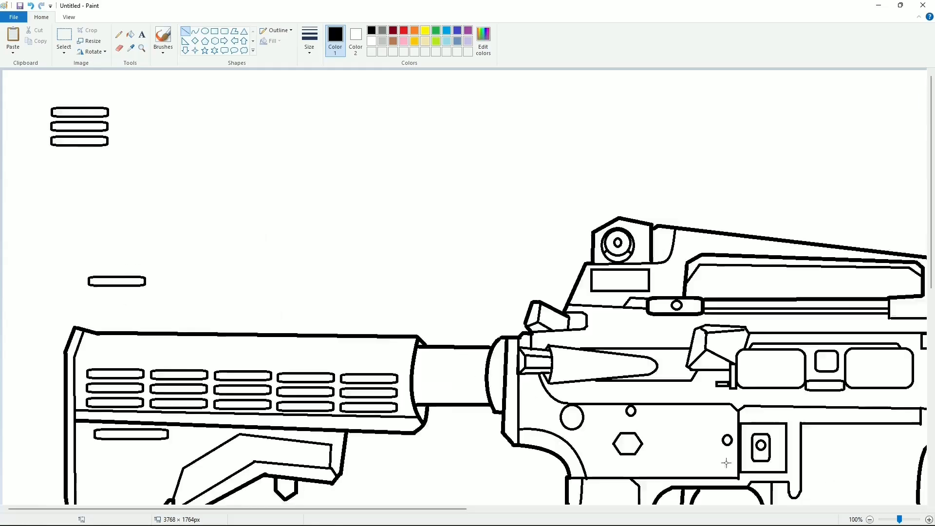
scroll(296, 273, down, 4)
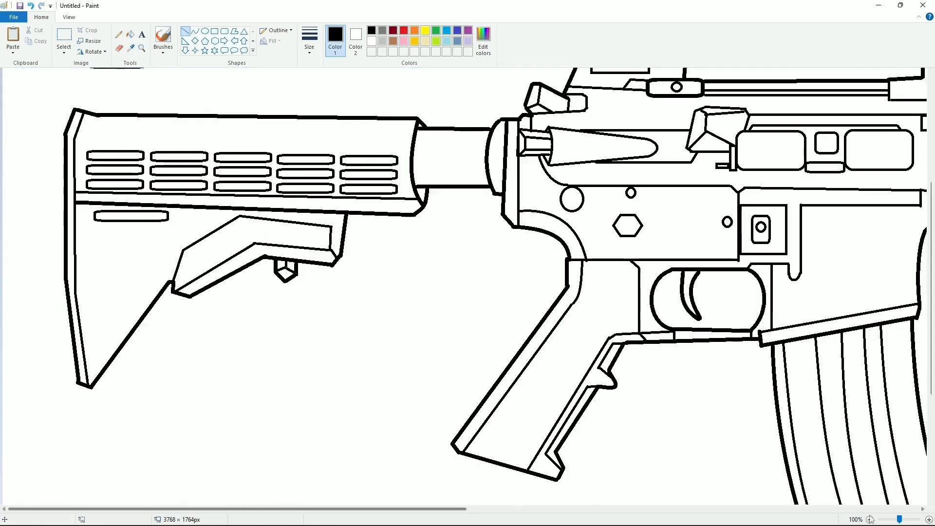
ctrl+scroll(141, 244, down, 2)
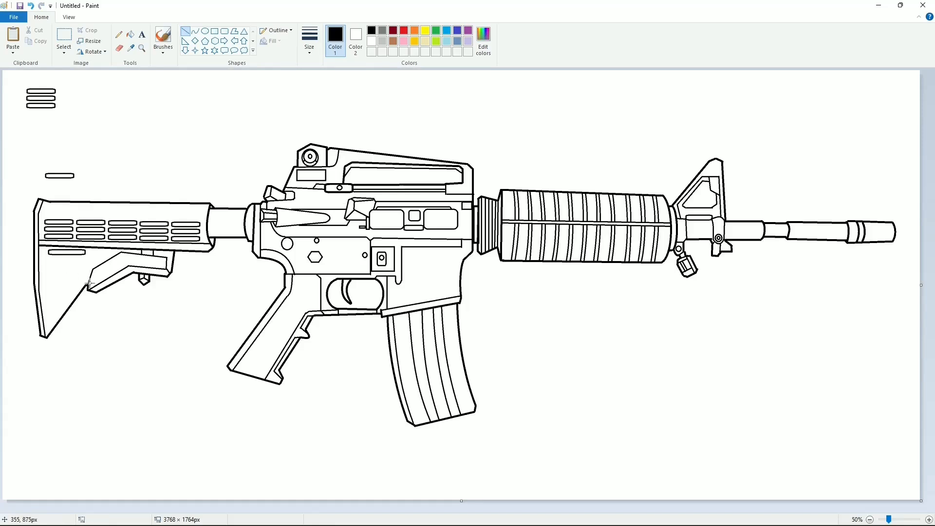
drag(91, 277, 39, 290)
drag(45, 247, 41, 335)
click(147, 310)
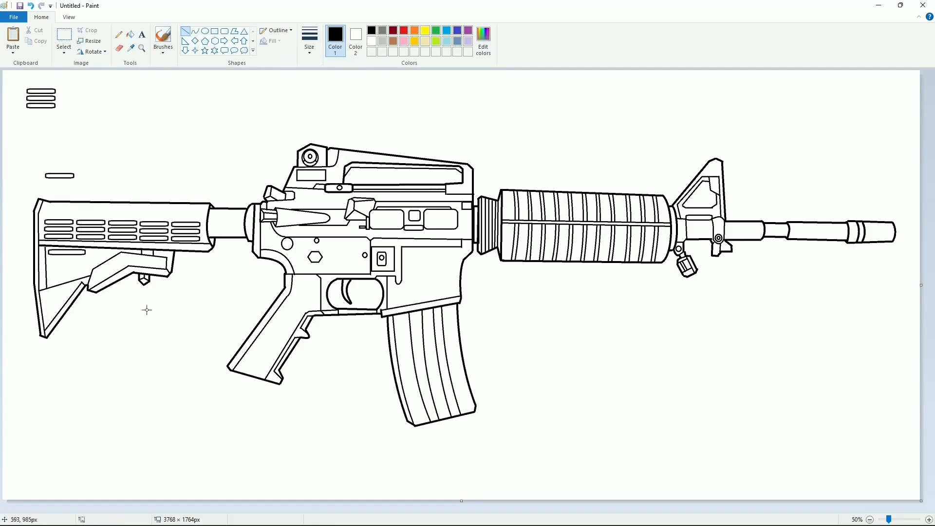
Step: Erase the leftover slot shapes above the stock by filling their outlines with white
click(130, 34)
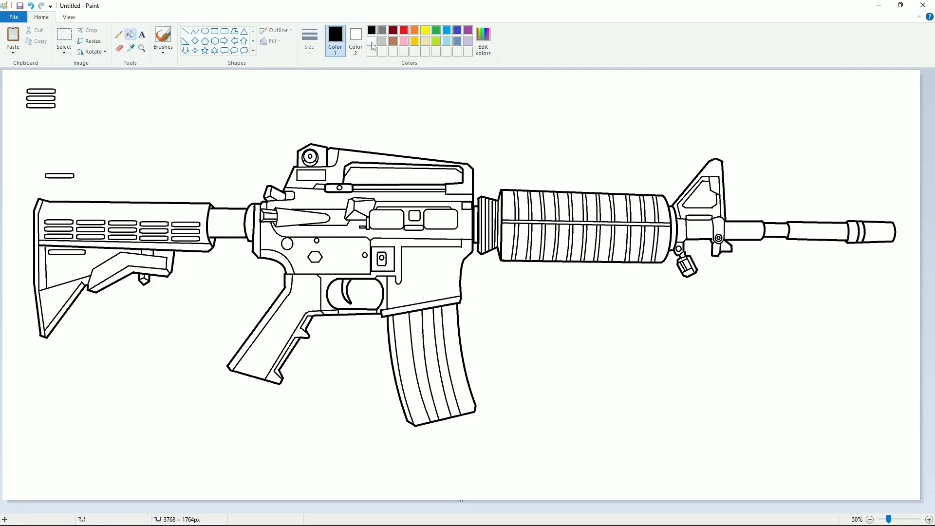
click(372, 41)
click(41, 89)
click(41, 97)
click(41, 104)
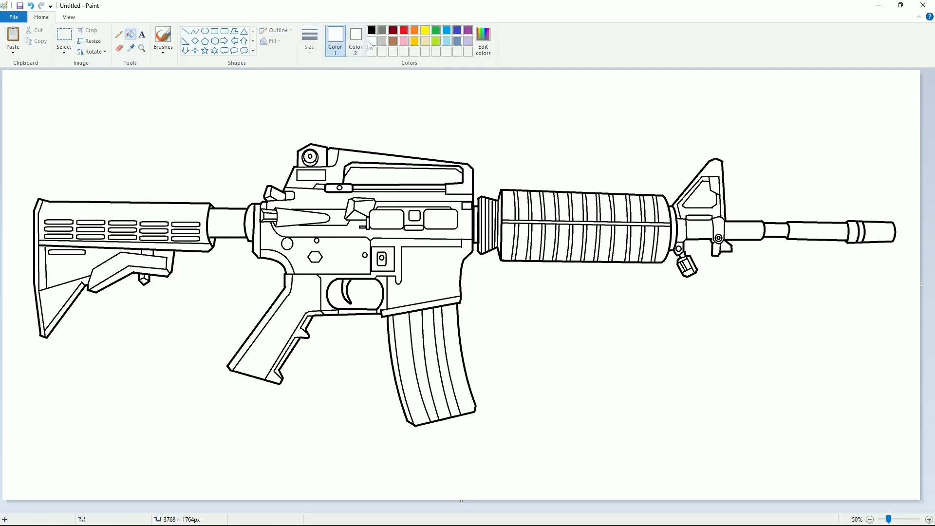
Step: Create a custom medium gray and fill the barrel and the round part of the gas block with it
click(383, 41)
click(483, 39)
click(378, 332)
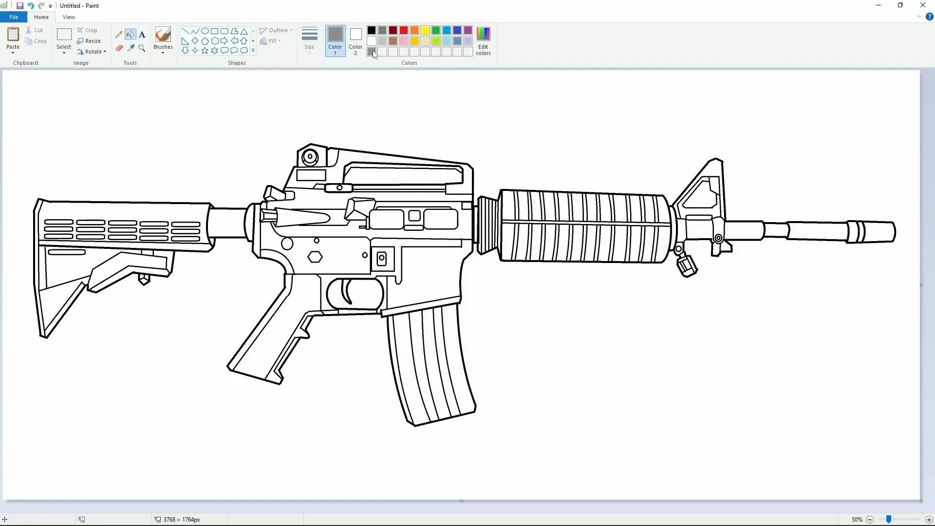
click(805, 229)
click(751, 230)
click(719, 227)
Step: Fill the handguard's front cap, the collar behind the gas block, and the sling swivel and its mount with the same gray
scroll(719, 227, up, 1)
drag(429, 509, 751, 509)
click(782, 404)
click(710, 390)
click(694, 385)
click(701, 421)
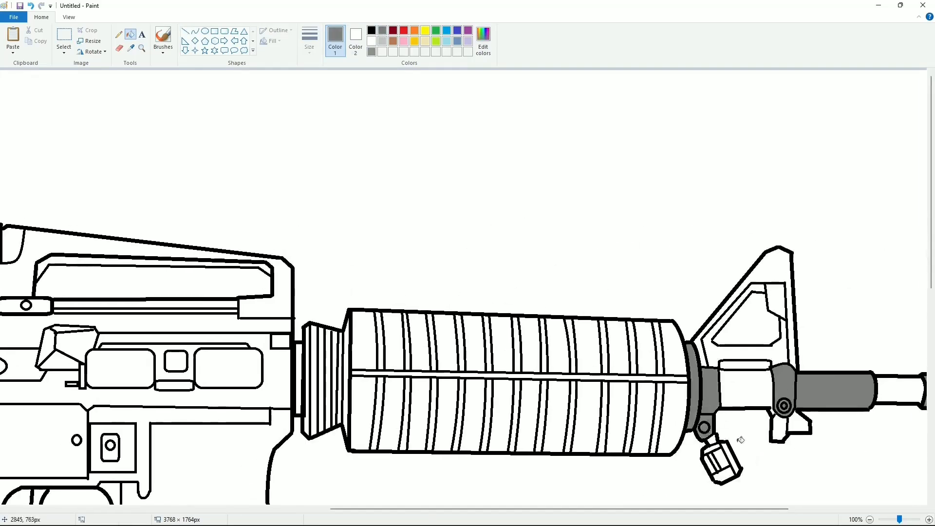
scroll(711, 429, down, 2)
click(712, 330)
click(715, 352)
drag(706, 509, 651, 509)
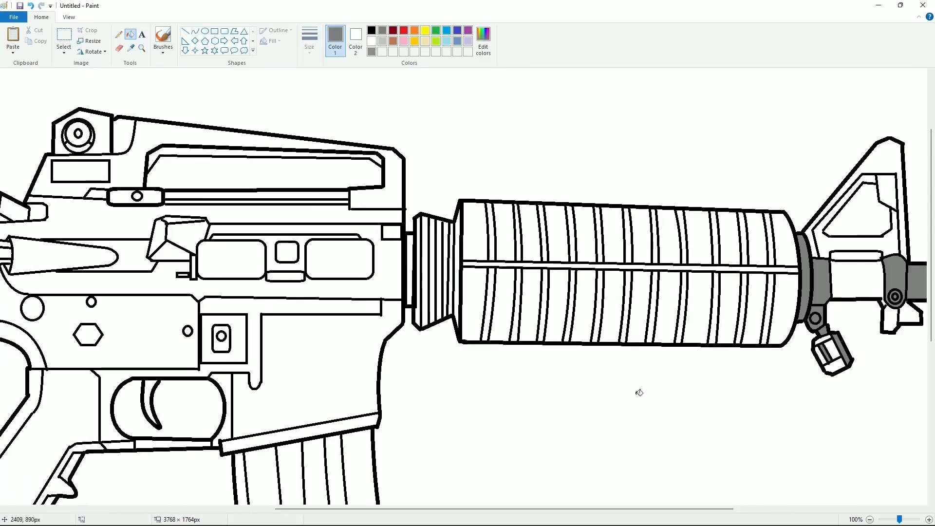
Step: Fill the wide segments between the handguard's ribs, above and below its centre strip, with the medium gray
click(785, 237)
click(783, 302)
click(755, 303)
click(754, 244)
click(729, 244)
click(729, 303)
click(638, 307)
click(582, 307)
click(529, 307)
click(474, 307)
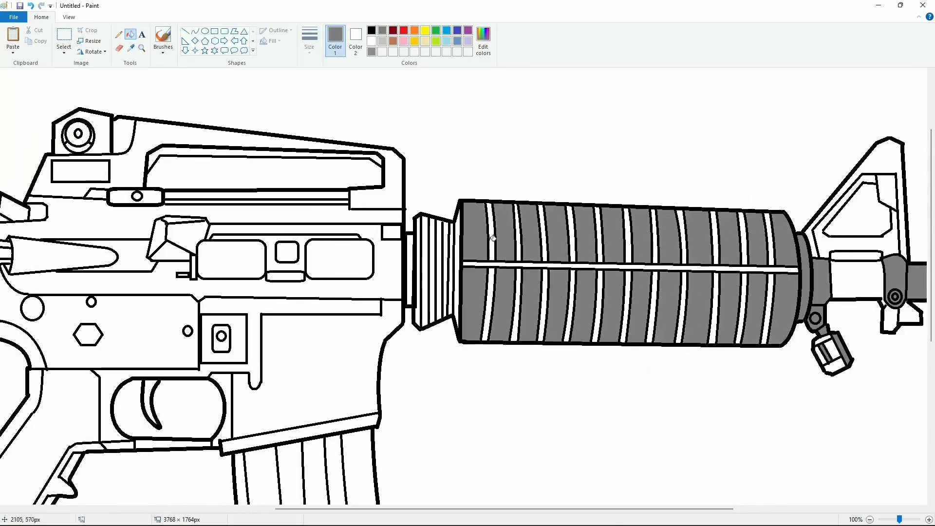
Step: Fill the narrow white ribs in the handguard's upper and lower halves with the same medium gray
click(492, 234)
click(544, 234)
click(599, 234)
click(653, 234)
click(682, 233)
click(743, 236)
click(768, 307)
click(681, 307)
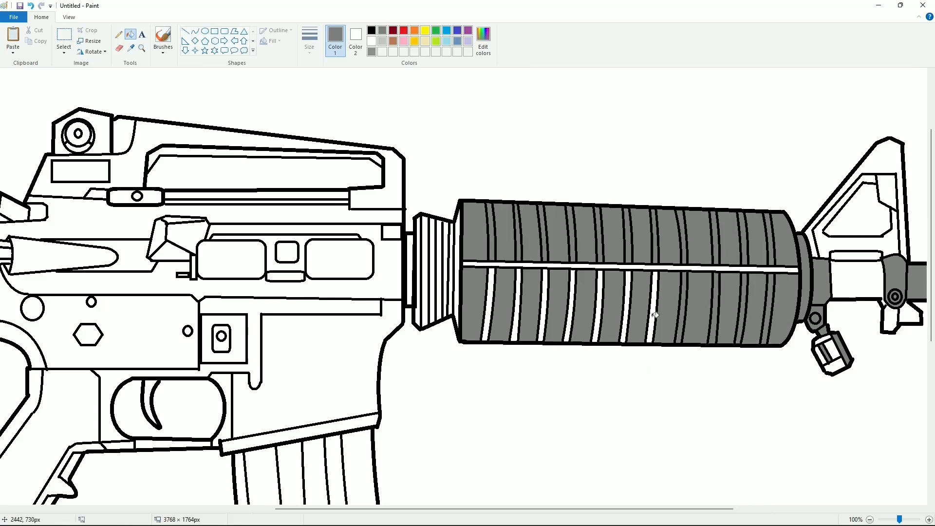
click(653, 307)
click(599, 306)
click(570, 306)
click(545, 316)
click(516, 312)
Step: Fill the handguard's rear edge, the narrow ring at the receiver's front, and the magazine's rear strip with medium gray
drag(536, 509, 414, 509)
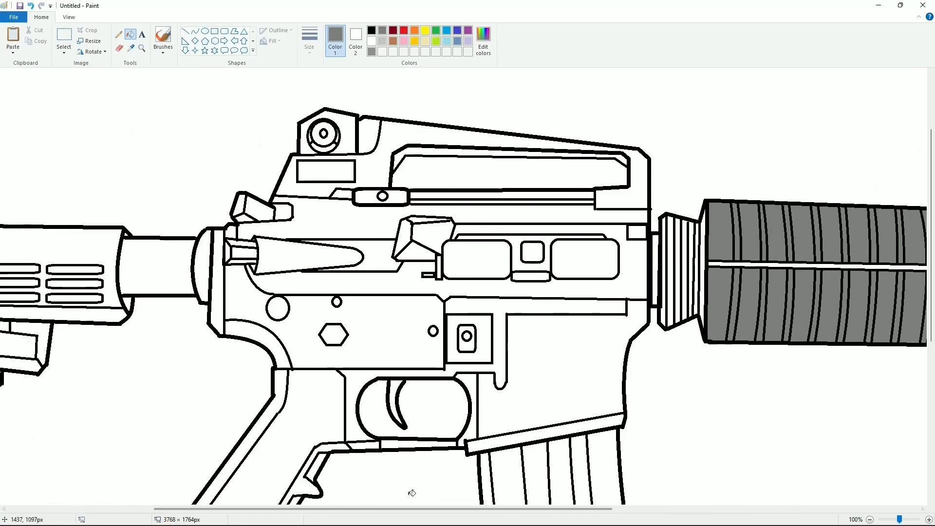
click(705, 246)
click(655, 258)
scroll(641, 353, down, 3)
click(487, 380)
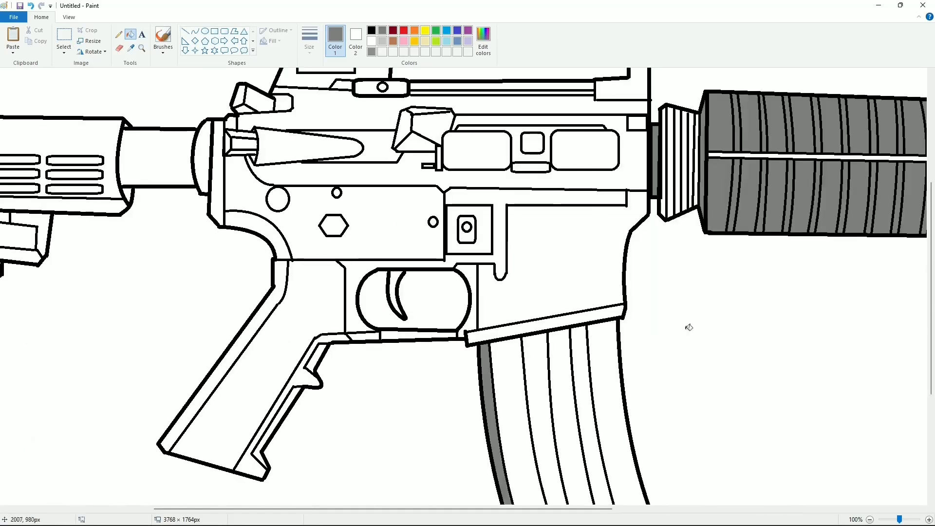
Step: Fill the inner edge of the carry handle's opening and the rear sight housing with medium gray
scroll(507, 129, up, 3)
click(528, 153)
click(371, 143)
click(350, 146)
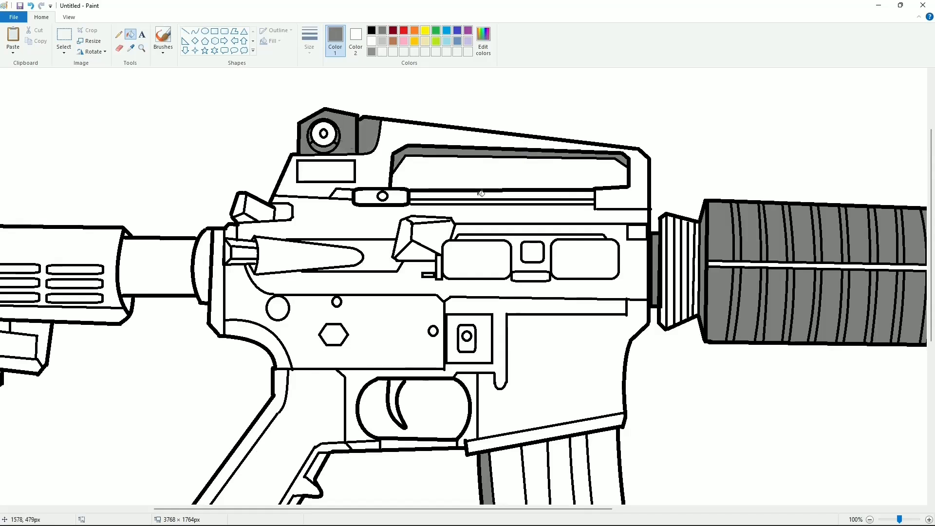
Step: Fill the ejection port's frame, the faceted deflector behind it, and the rod below the carry handle with medium gray
click(541, 265)
click(426, 238)
click(412, 251)
click(428, 220)
click(466, 197)
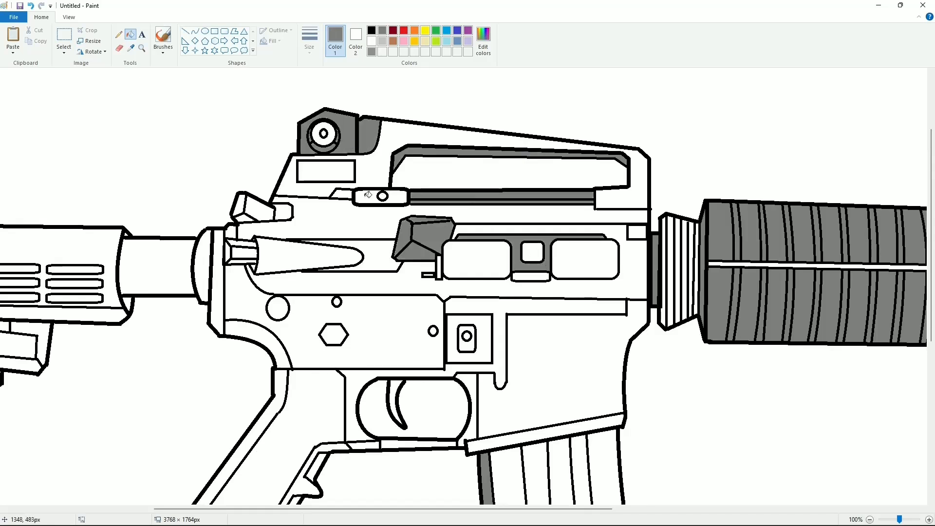
Step: Fill the rounded piece at the rod's rear end, its small circle and wedge, and the receiver's long tapered part with medium gray
click(368, 197)
click(344, 195)
click(384, 196)
click(261, 250)
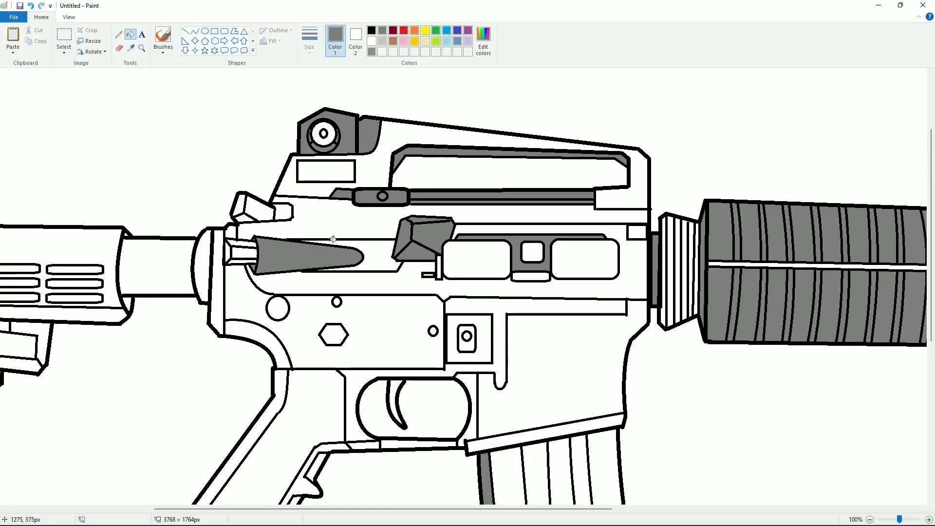
click(499, 315)
key(ctrl+z)
click(185, 31)
click(372, 31)
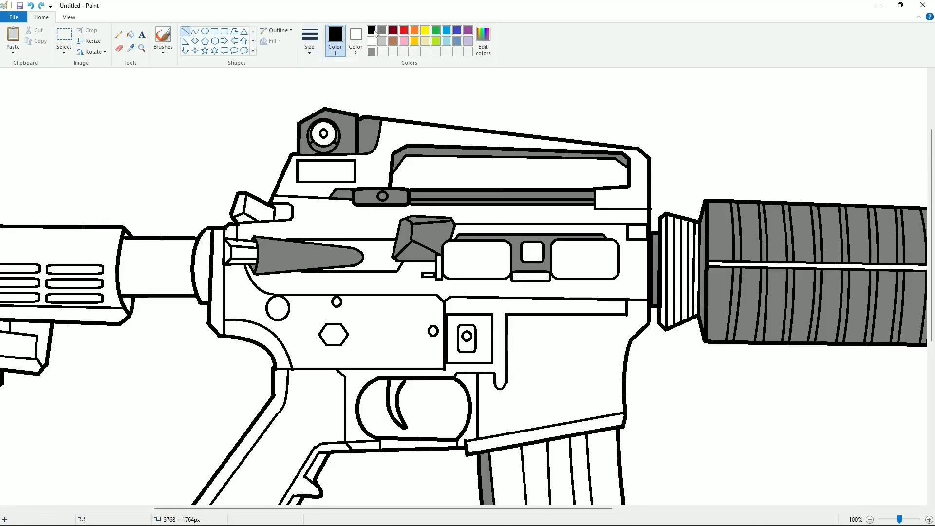
click(382, 30)
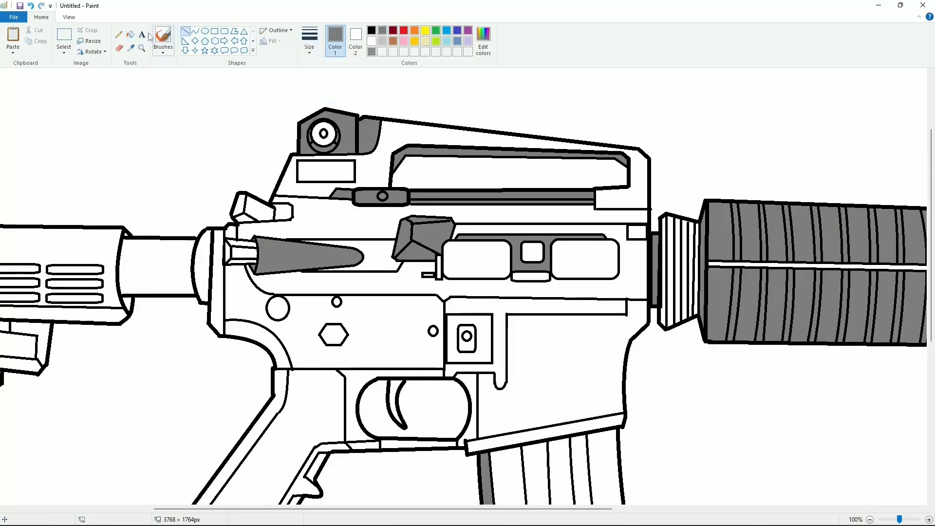
Step: Fill the lower receiver's rail and vertical bar, the magazine well's slanted rim, and the trigger with medium gray
click(130, 34)
click(498, 341)
scroll(482, 351, down, 2)
click(545, 322)
click(396, 293)
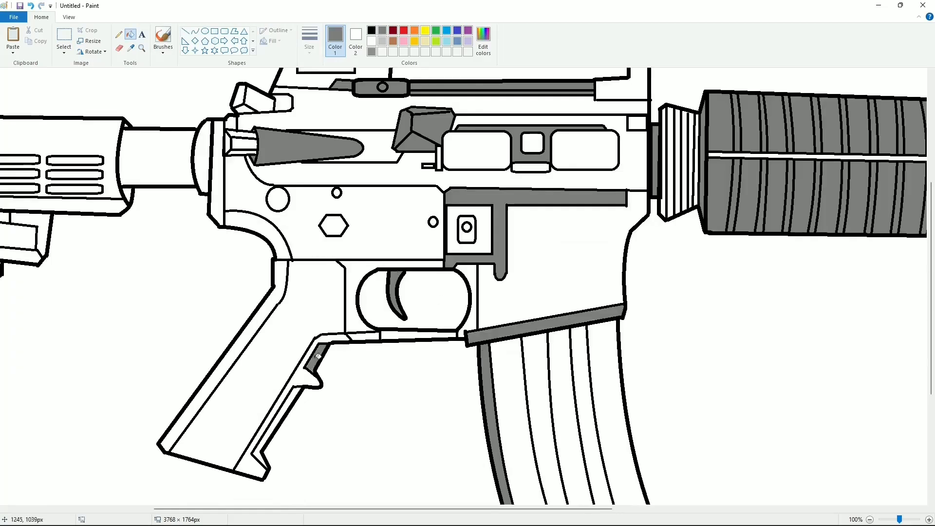
Step: Fill the pistol grip's rear strip and the angled lever at the upper receiver's rear with medium gray
click(261, 311)
scroll(348, 438, up, 4)
click(341, 327)
Step: Fill the buffer tube and the small corner areas at the stock's front end with medium gray
drag(395, 509, 246, 509)
click(382, 323)
click(359, 320)
click(403, 379)
click(380, 347)
key(ctrl+z)
click(385, 413)
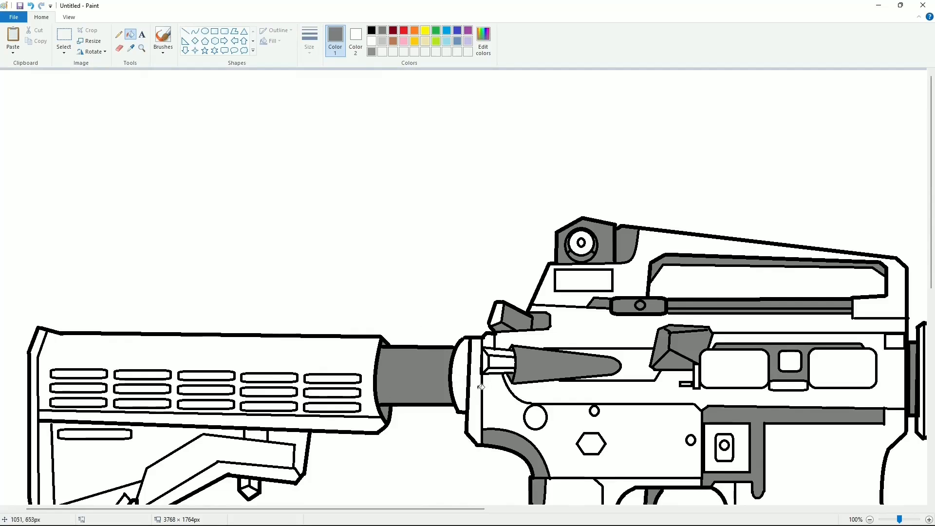
Step: Fill the stock's lower strip, its rows of slots, and its rear vertical and sloping edge strips with medium gray
scroll(474, 384, down, 2)
click(327, 313)
click(336, 270)
click(336, 284)
click(333, 298)
click(280, 297)
click(281, 283)
click(283, 268)
click(218, 267)
click(215, 281)
click(214, 295)
click(156, 295)
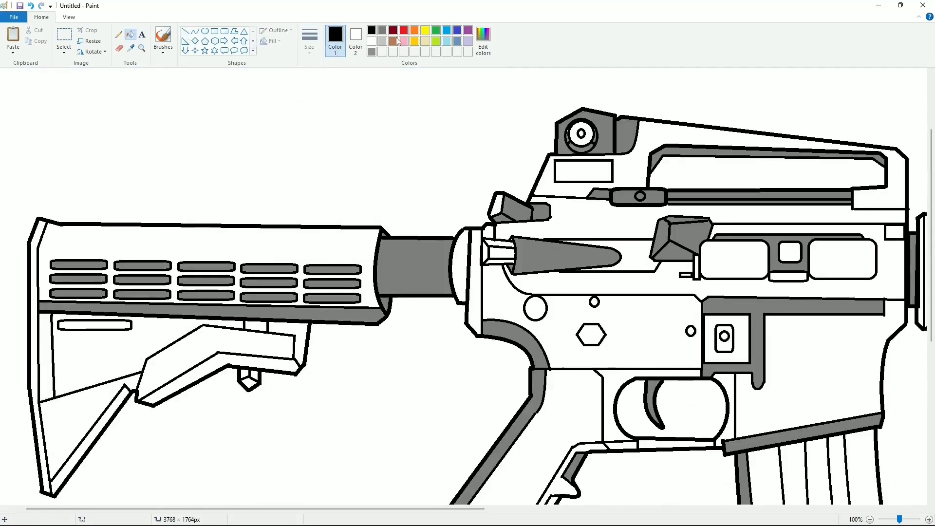
click(47, 339)
click(90, 439)
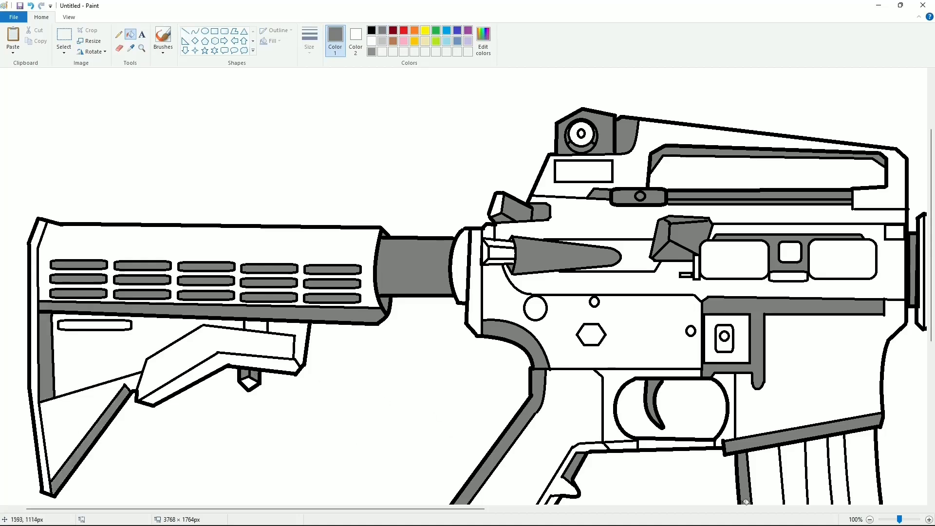
click(371, 51)
click(294, 232)
key(ctrl+z)
Step: Create a slightly lighter custom gray and fill the stock's upper body with it
click(483, 41)
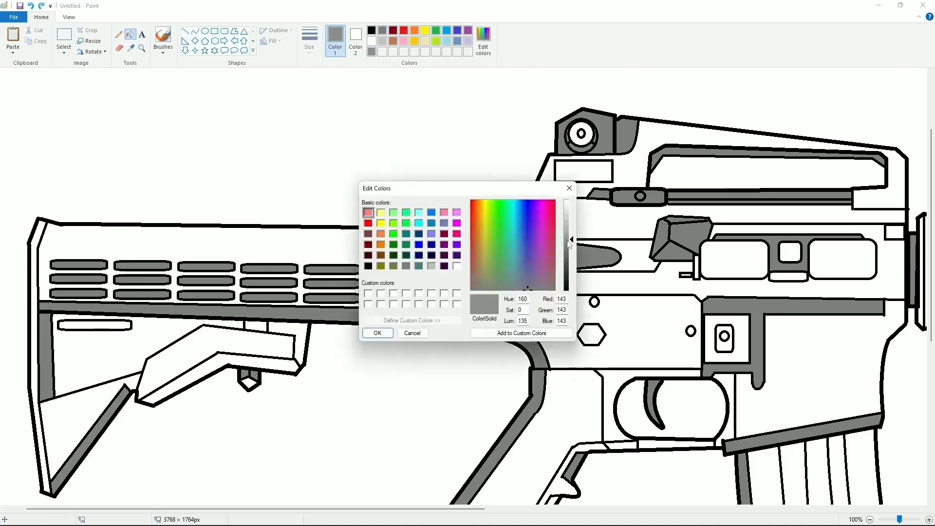
drag(570, 240, 571, 238)
click(378, 333)
click(326, 246)
Step: Fill the muzzle device's sections and the barrel's narrow section with the slightly lighter gray
drag(453, 508, 891, 509)
click(838, 285)
click(791, 285)
click(635, 281)
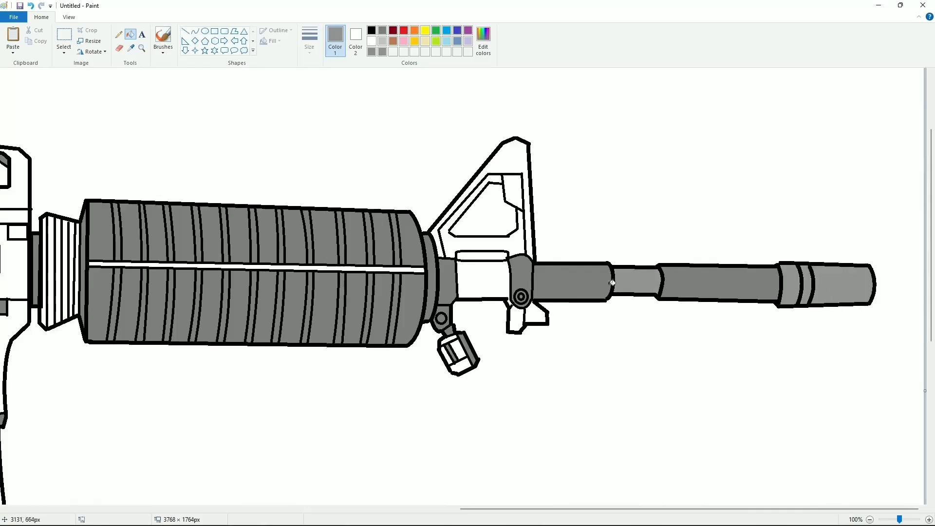
Step: Create a still lighter custom gray and fill the muzzle device's sections and the barrel's narrow section with it
click(483, 41)
drag(572, 238, 572, 234)
click(378, 334)
click(839, 285)
click(793, 285)
click(703, 282)
key(ctrl+z)
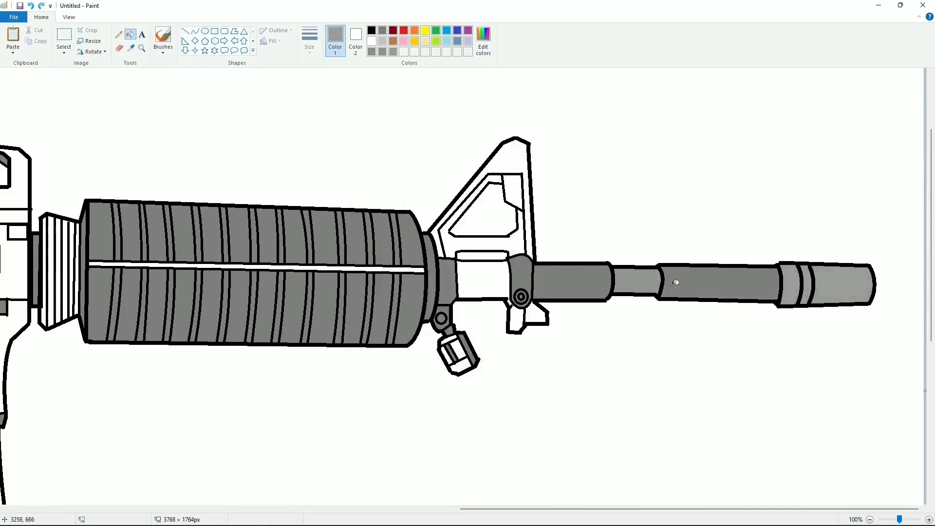
click(635, 281)
Step: Fill the front sight frame, the gas block body, the lug beneath it, and the sling swivel's remaining parts with the lightest custom gray
click(515, 163)
click(482, 281)
click(537, 317)
click(516, 320)
click(459, 368)
click(448, 339)
Step: Fill the handguard's centre strip and all bands of the ribbed ring behind it with the lightest custom gray
drag(580, 508, 432, 509)
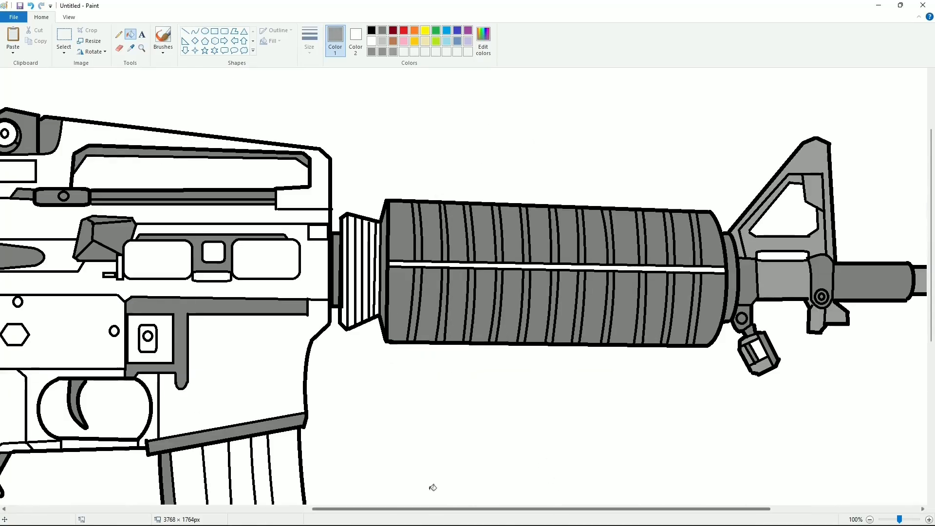
click(423, 265)
click(377, 278)
click(371, 277)
click(365, 277)
click(357, 277)
click(350, 277)
click(343, 277)
Step: Fill the ejection port panels, upper receiver and carry handle with the light gray, and the rectangle below the rear sight with medium gray
drag(555, 509, 413, 510)
click(550, 273)
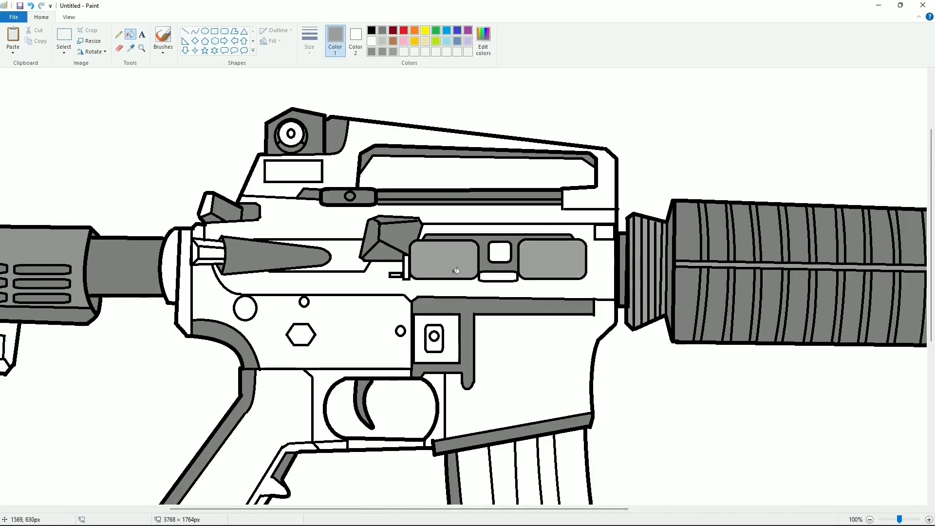
click(597, 237)
click(327, 229)
click(311, 156)
click(298, 171)
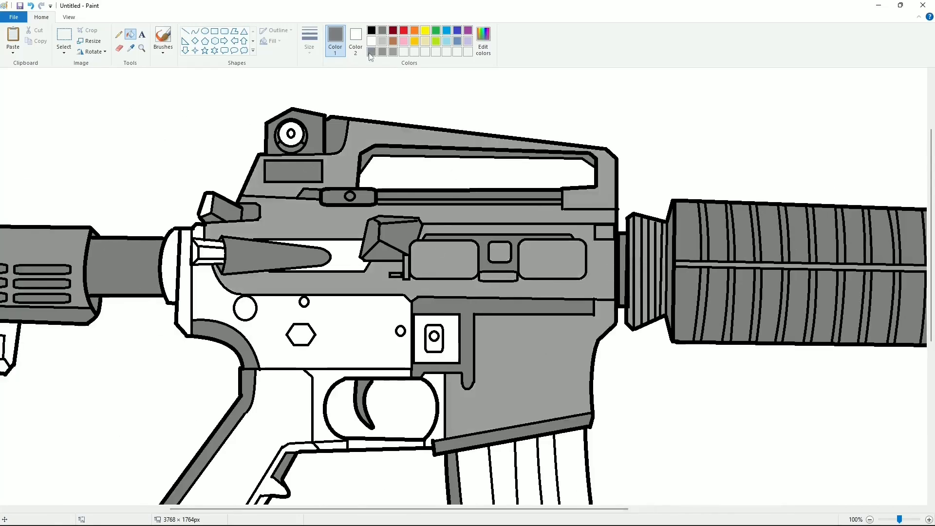
Step: Fill the upper receiver's rear recess, the remaining charging handle and lever faces, and the receiver's rear end plates with gray
click(341, 253)
click(210, 252)
click(207, 205)
click(169, 266)
click(184, 292)
Step: Fill the lower receiver's body, its hexagon and pin circles, and the bolt catch details with light gray
click(348, 312)
click(301, 335)
click(437, 336)
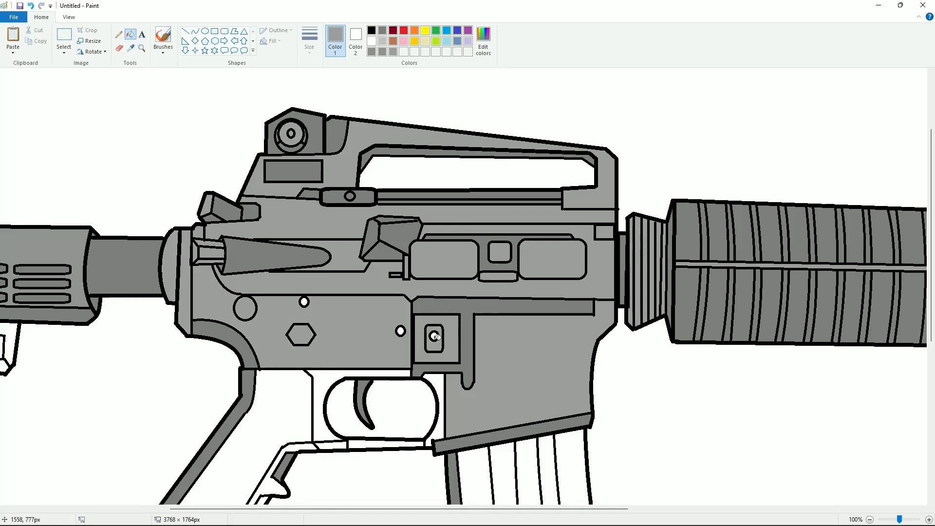
click(304, 302)
Step: Fill the magazine's bands, the trigger guard area, and the pistol grip's body with light gray
scroll(311, 307, down, 2)
click(492, 357)
scroll(409, 359, up, 1)
click(319, 312)
click(385, 335)
click(237, 360)
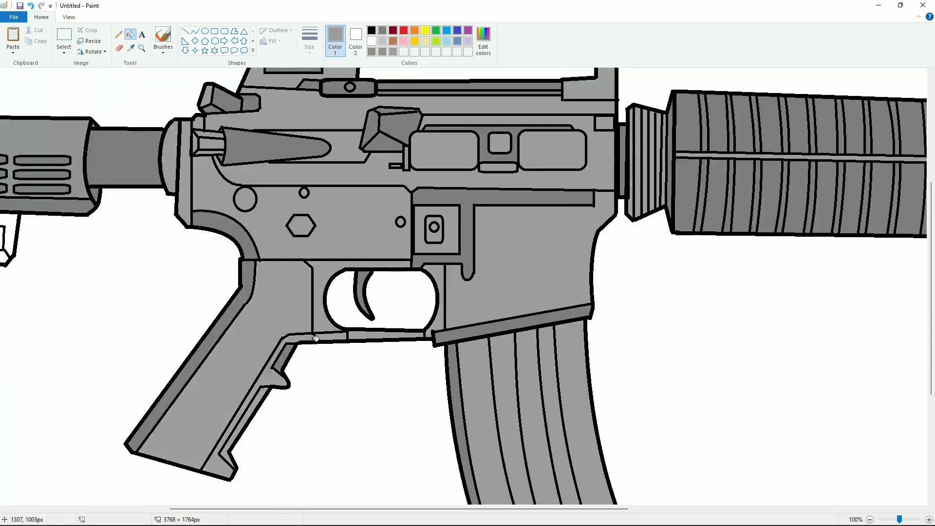
Step: Fill the stock's lower triangular section, rear edge, diagonal brace and small connecting block with light gray
drag(426, 508, 287, 501)
scroll(283, 467, up, 2)
click(214, 360)
click(63, 424)
click(87, 358)
click(181, 354)
click(290, 341)
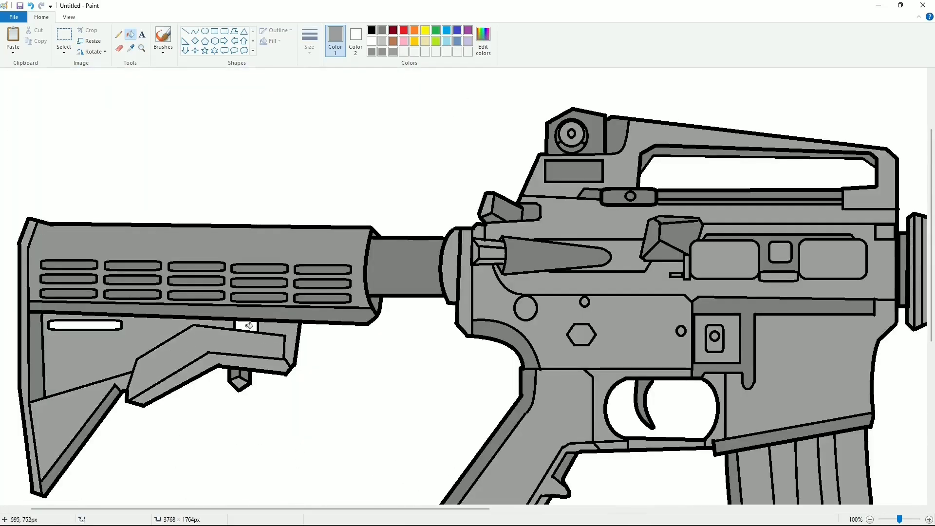
click(241, 326)
click(870, 519)
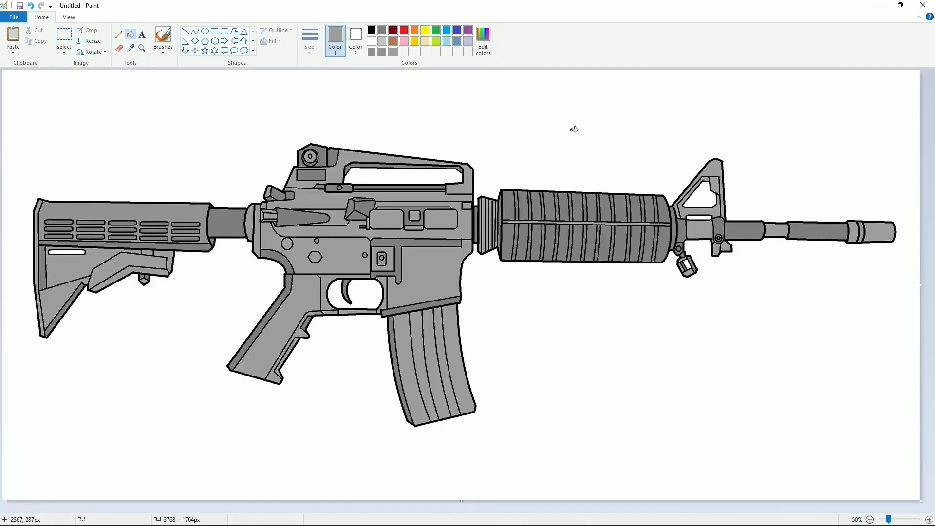